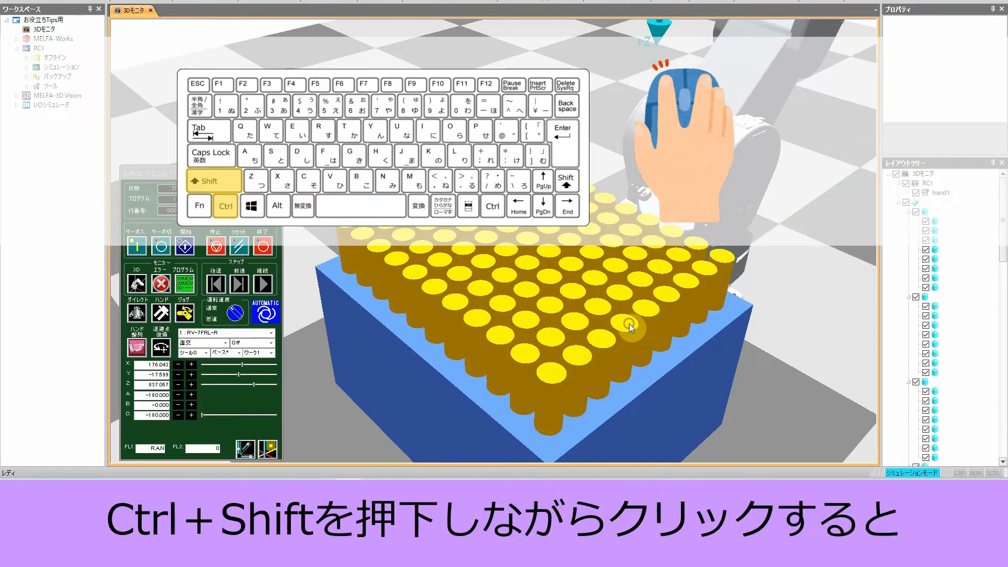
pyautogui.keyDown('ctrl'); pyautogui.keyDown('shift'); pyautogui.click(629, 324); pyautogui.keyUp('shift'); pyautogui.keyUp('ctrl')
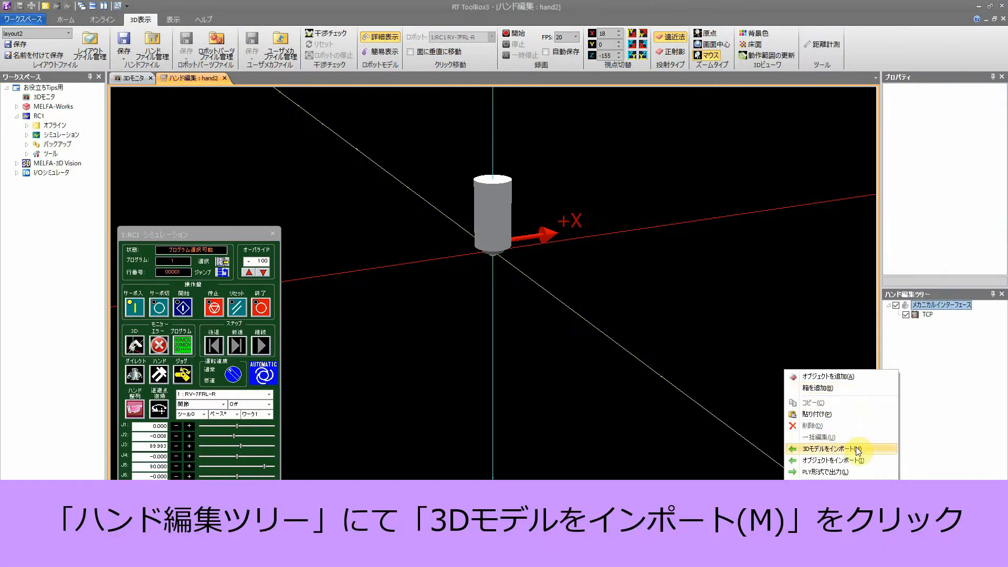
# Import the 3D model Hand.STL from its storage folder into the hand file hand2
pyautogui.click(857, 450)
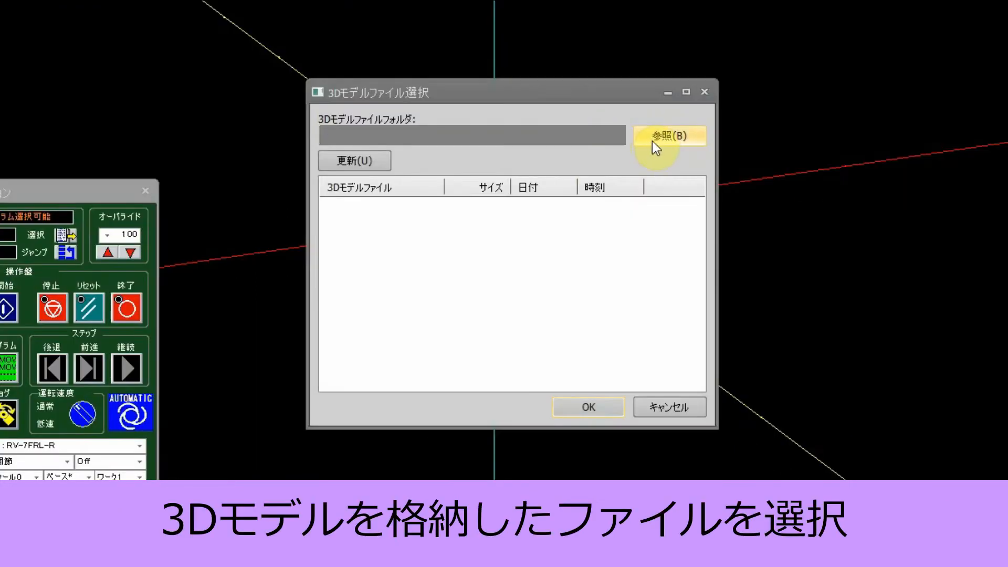
pyautogui.click(601, 199)
pyautogui.click(325, 100)
pyautogui.click(604, 475)
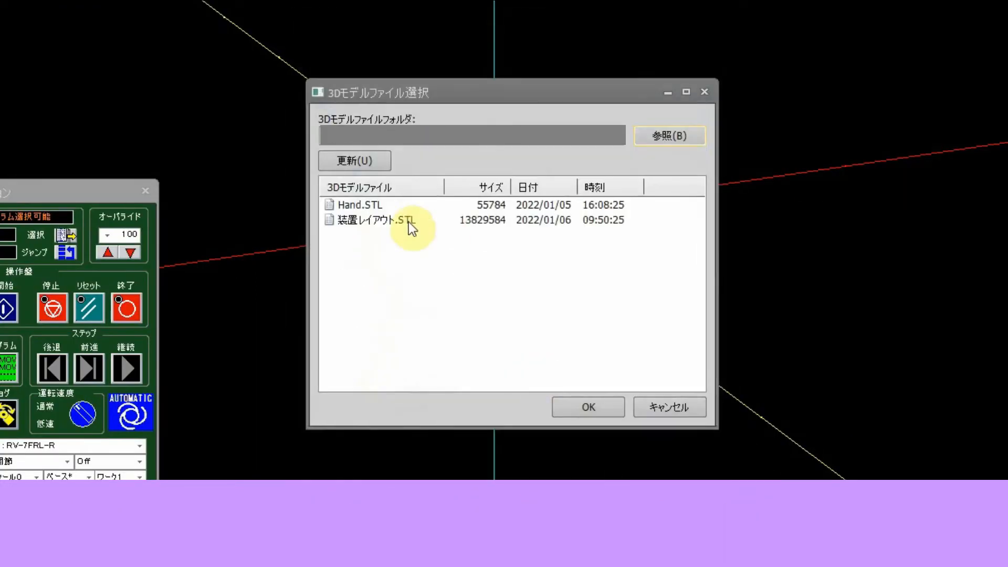
pyautogui.click(358, 204)
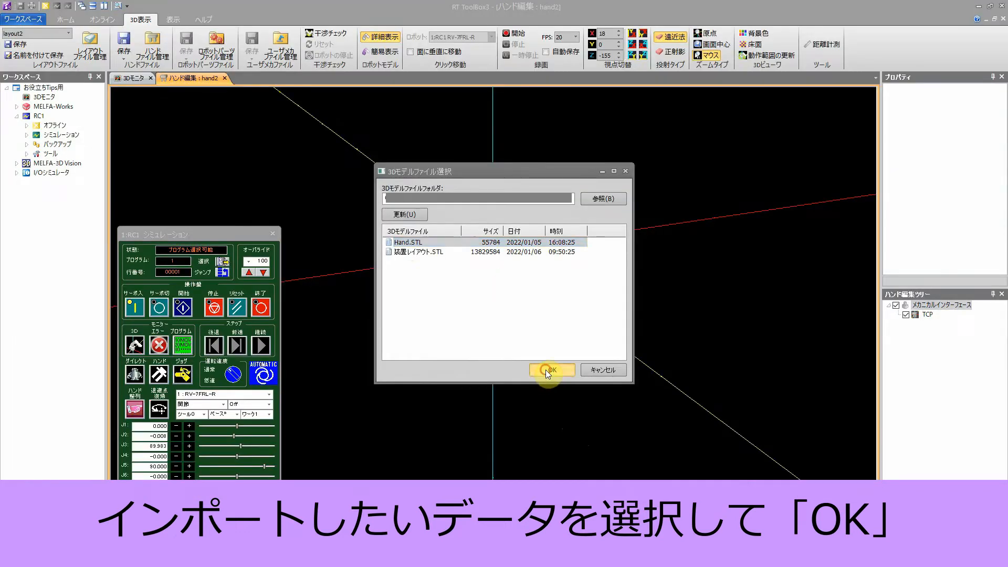
pyautogui.click(550, 369)
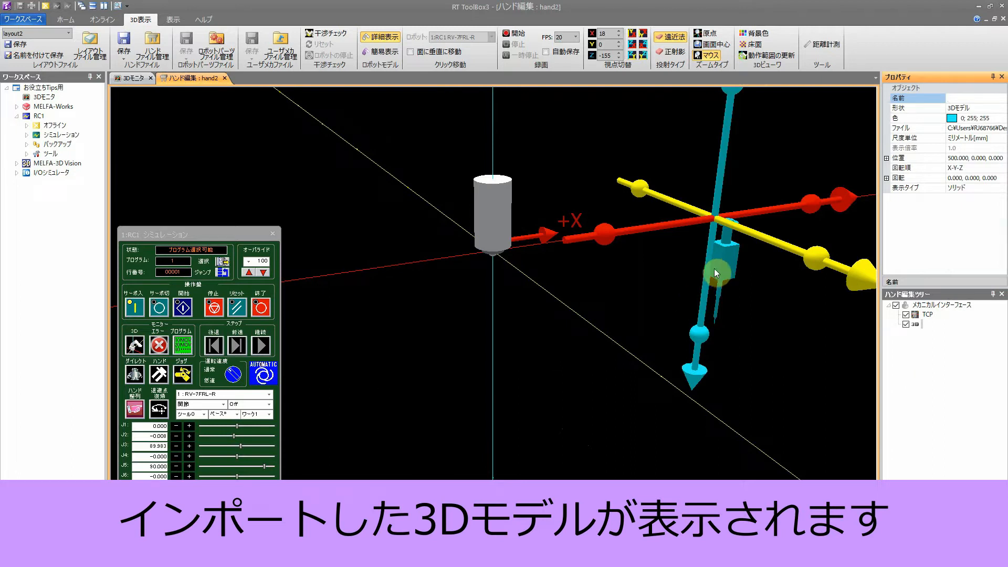
# Expand the imported hand model's position and rotation properties and set its X position to 0 mm
pyautogui.moveTo(720, 266); pyautogui.dragTo(711, 273)
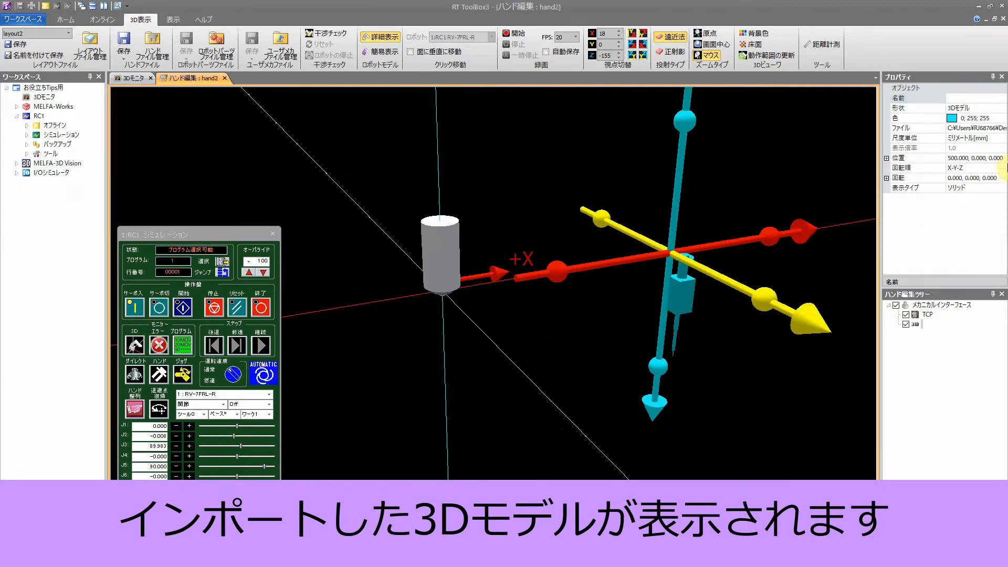
pyautogui.click(886, 178)
pyautogui.click(886, 158)
pyautogui.click(974, 167)
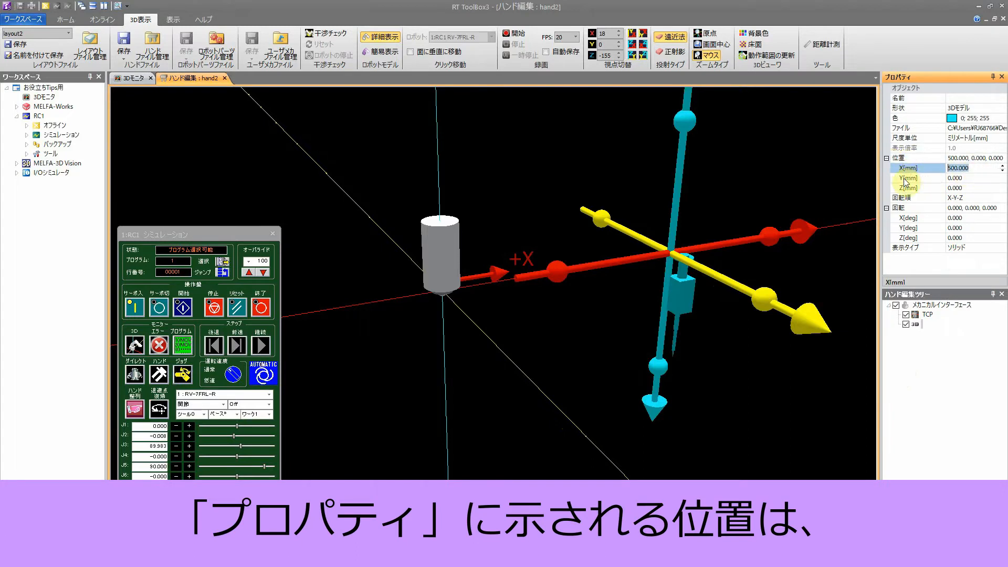
pyautogui.write('0')
pyautogui.press('Return')
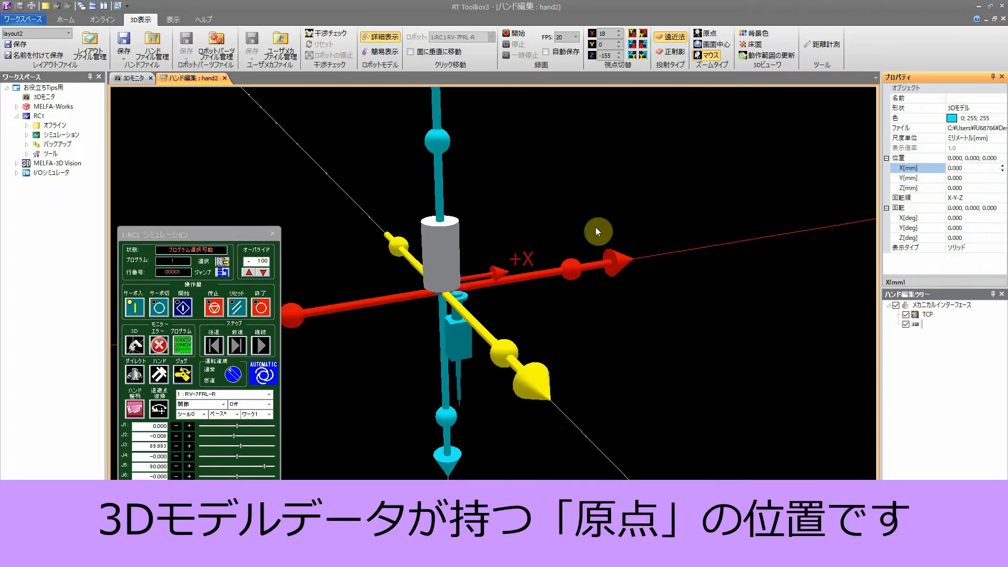
# Shift the hand model towards the mechanical interface by setting its position to X -20 mm and Y -15 mm
pyautogui.scroll(6, 456, 317)
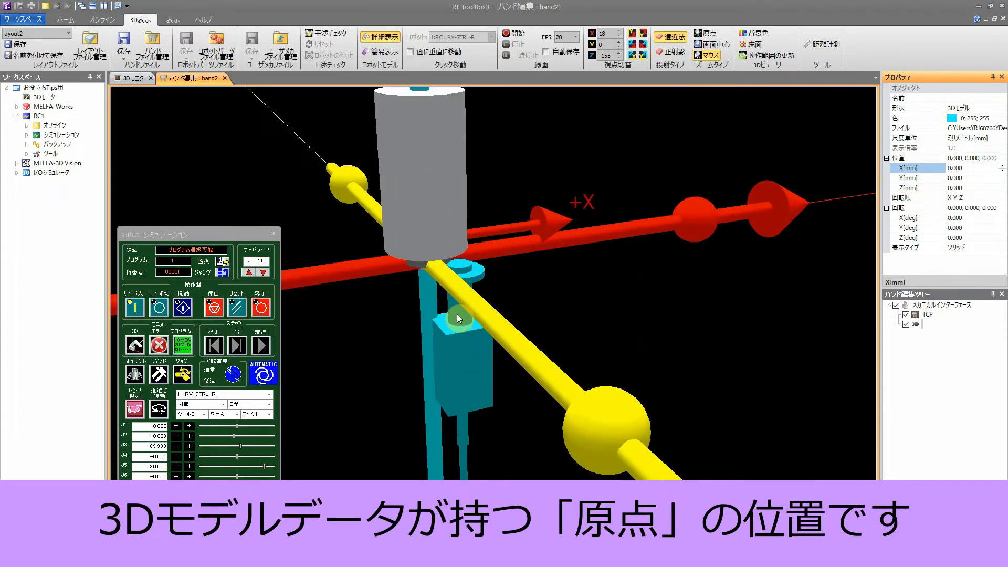
pyautogui.scroll(2, 456, 317)
pyautogui.moveTo(449, 284); pyautogui.dragTo(477, 234)
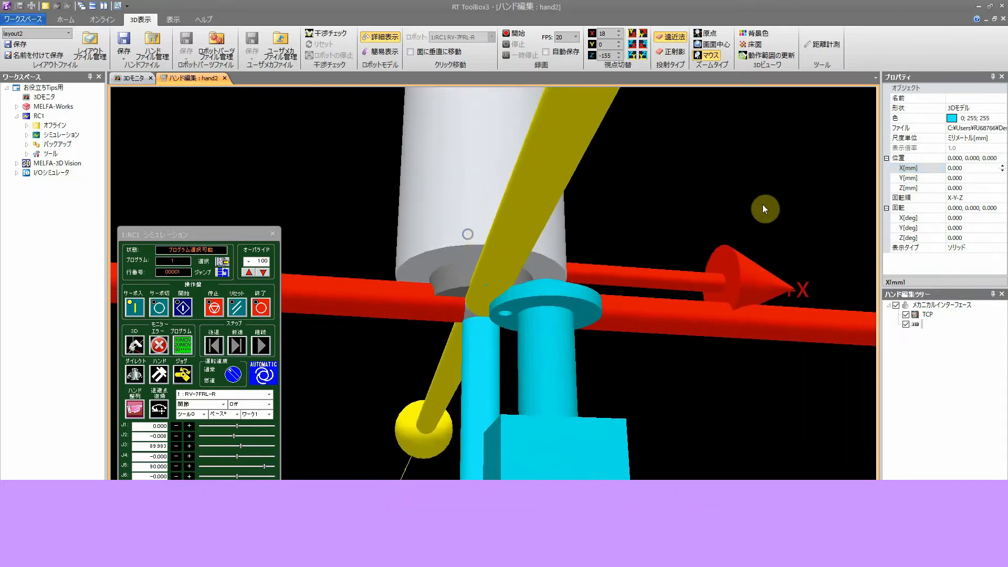
pyautogui.moveTo(1002, 172); pyautogui.dragTo(1002, 184)
pyautogui.click(1003, 181)
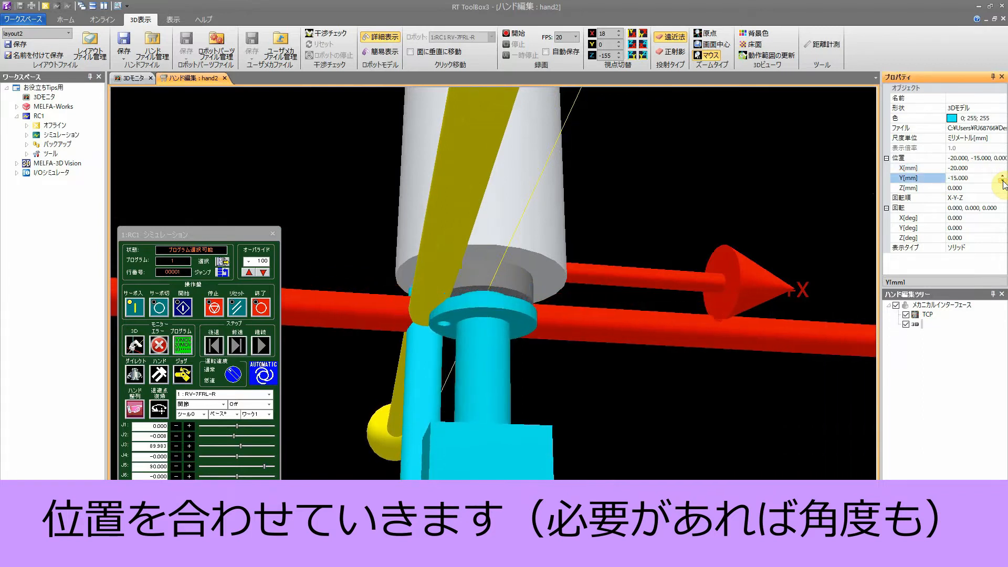
# Fine-tune the hand model's Y position to -20 mm and check its alignment under the flange from other angles
pyautogui.moveTo(510, 322); pyautogui.dragTo(562, 335)
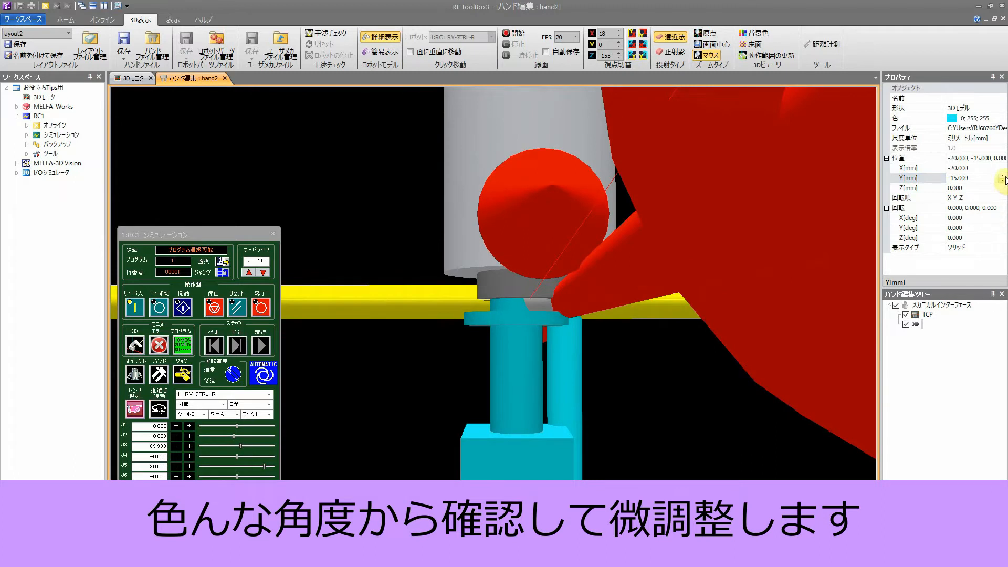
pyautogui.click(1002, 181)
pyautogui.click(1002, 181)
pyautogui.click(1002, 181)
pyautogui.click(1002, 181)
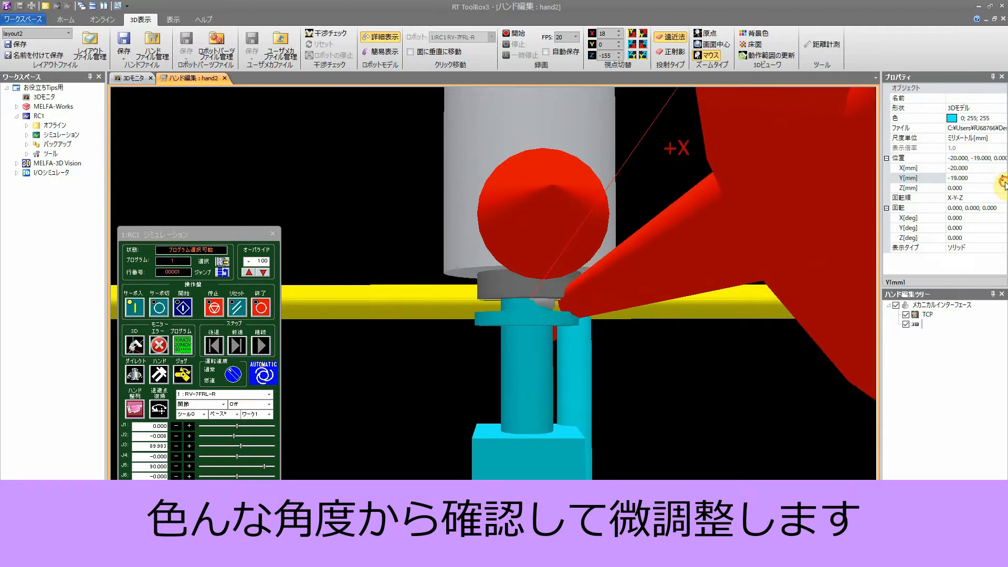
pyautogui.click(1002, 181)
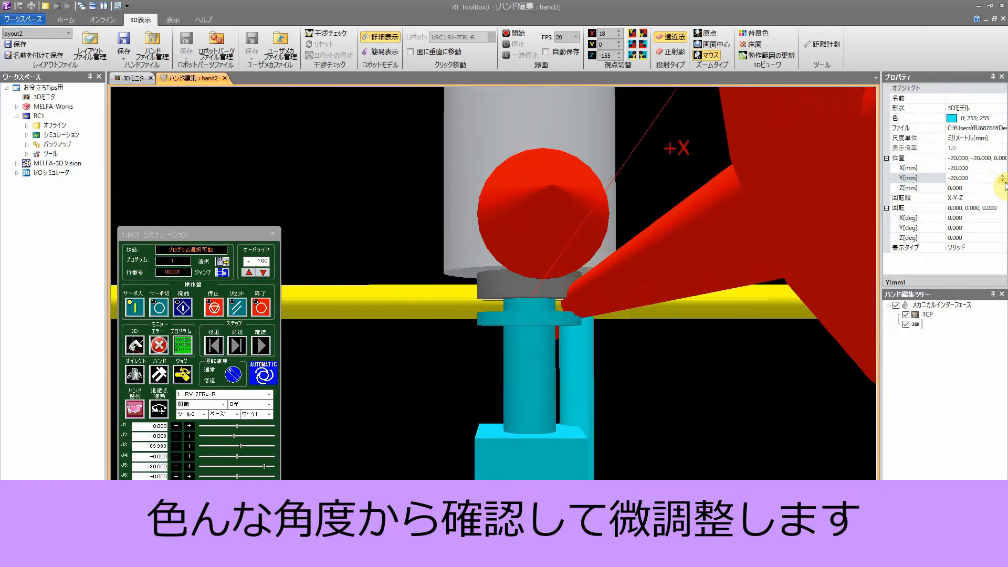
pyautogui.moveTo(571, 357); pyautogui.dragTo(490, 362)
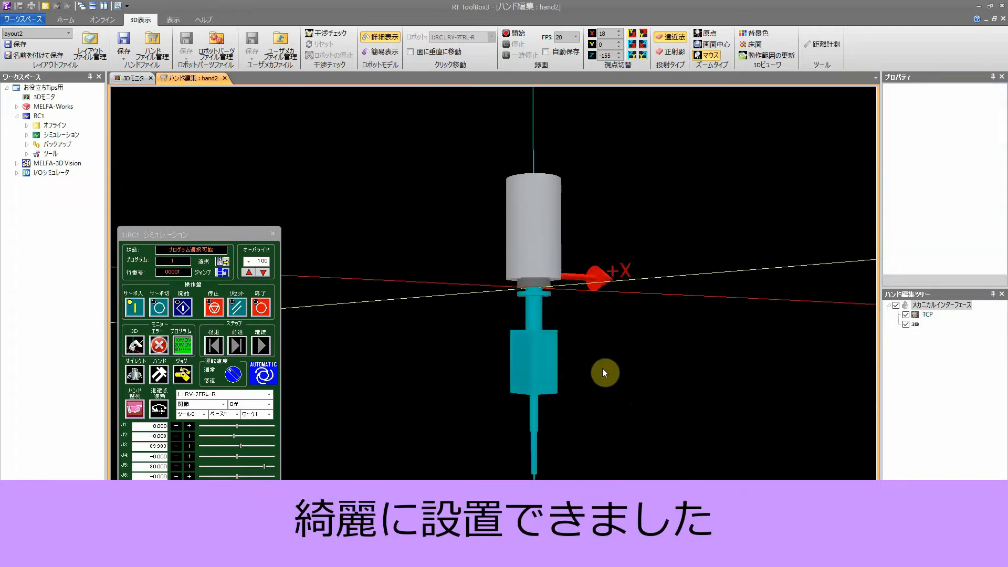
pyautogui.moveTo(603, 373)
pyautogui.mouseDown()
pyautogui.moveTo(615, 373)
pyautogui.moveTo(605, 376)
pyautogui.mouseUp()
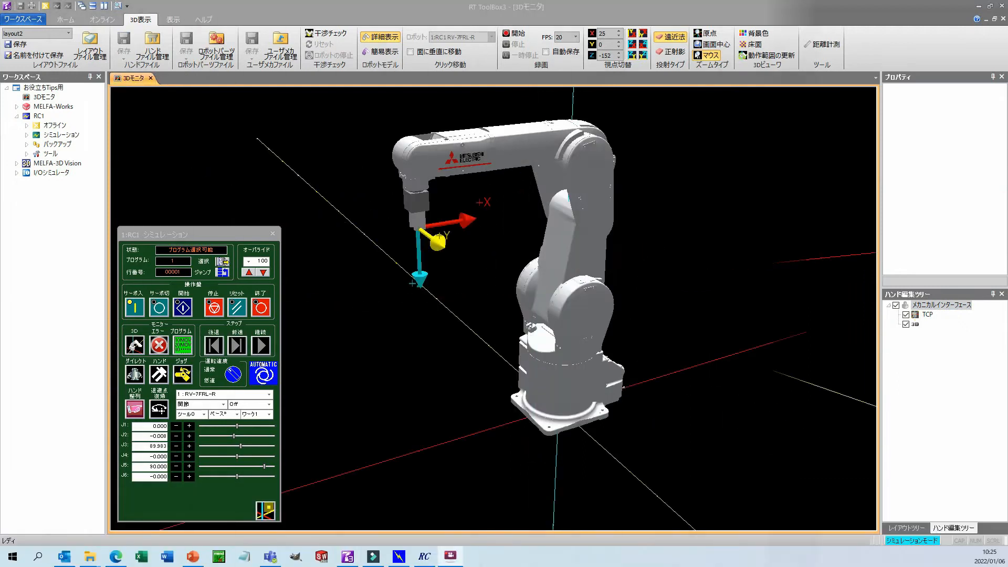
# Import the 3D model 装置レイアウト.STL into the 3D monitor layout
pyautogui.rightClick(916, 364)
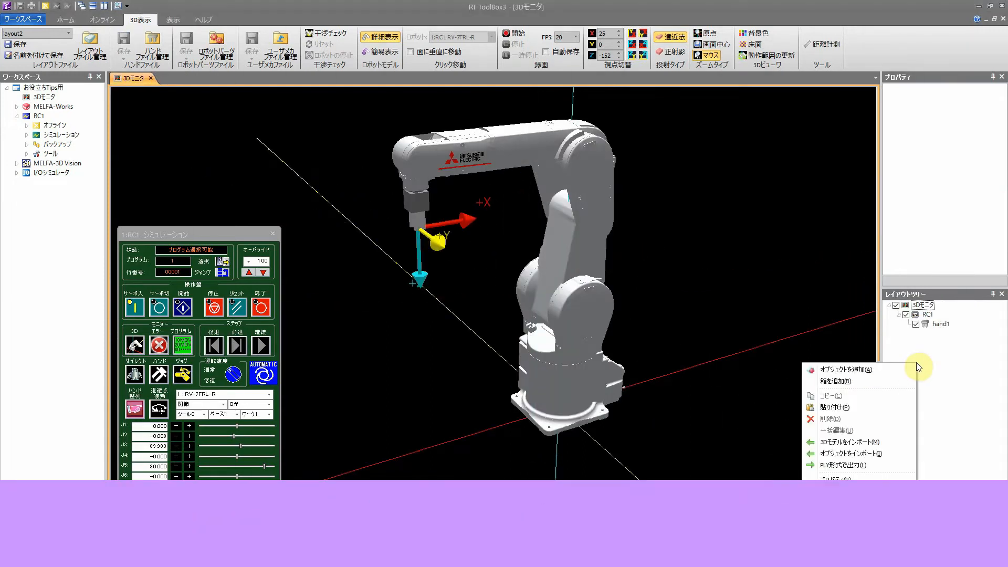
pyautogui.click(877, 440)
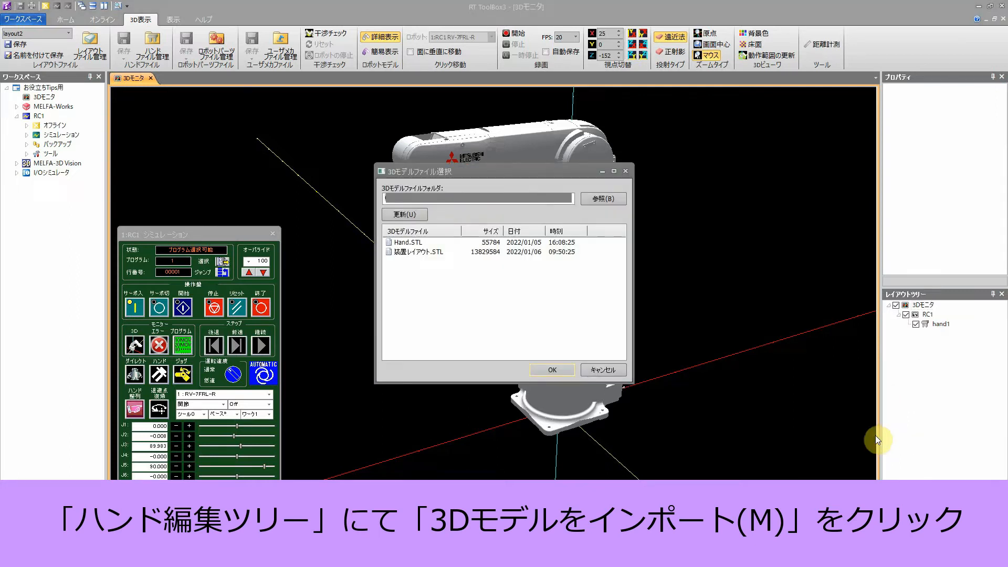
pyautogui.click(407, 253)
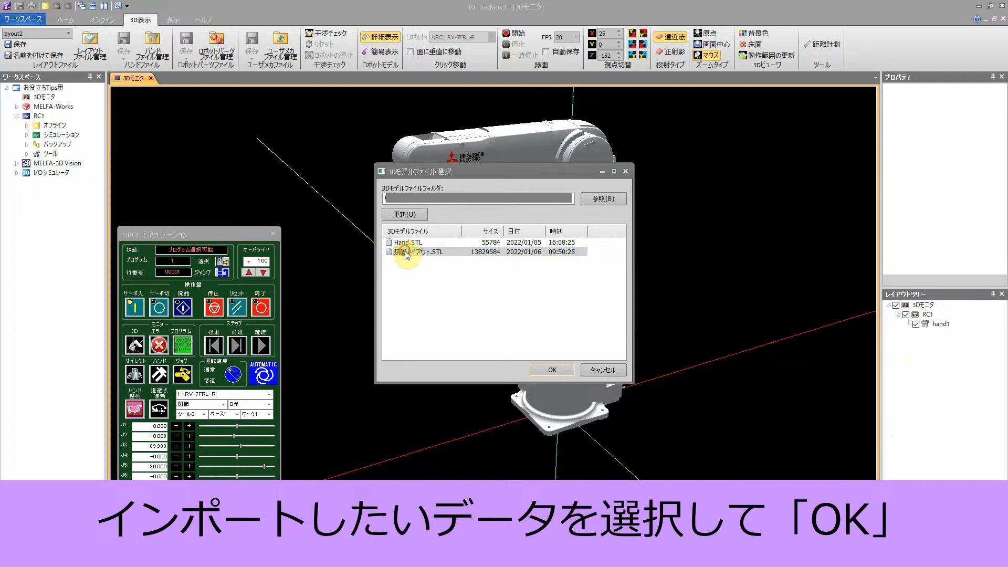
pyautogui.click(550, 370)
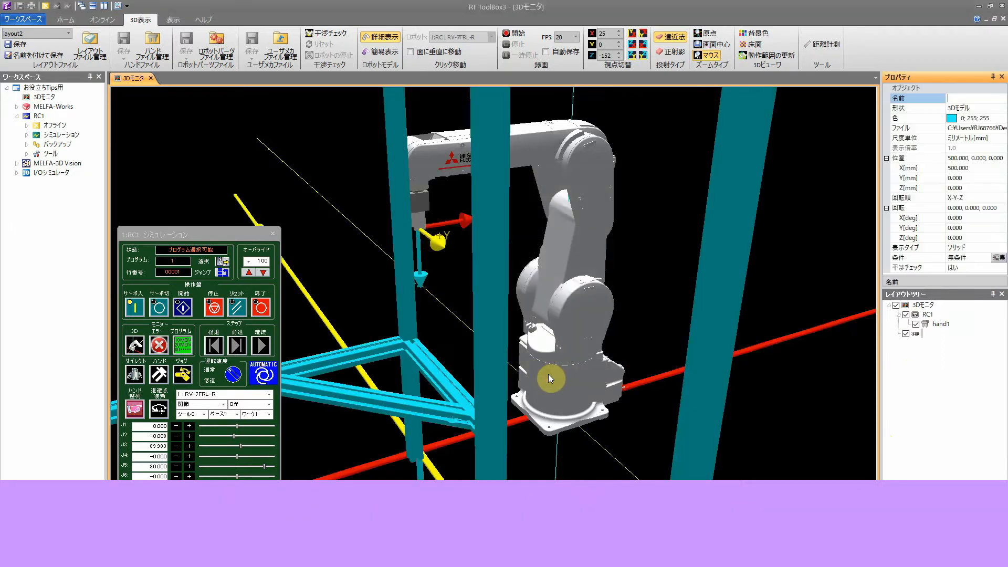
# Turn the imported equipment frame upright by setting its Y rotation to 180 degrees
pyautogui.scroll(-5, 548, 374)
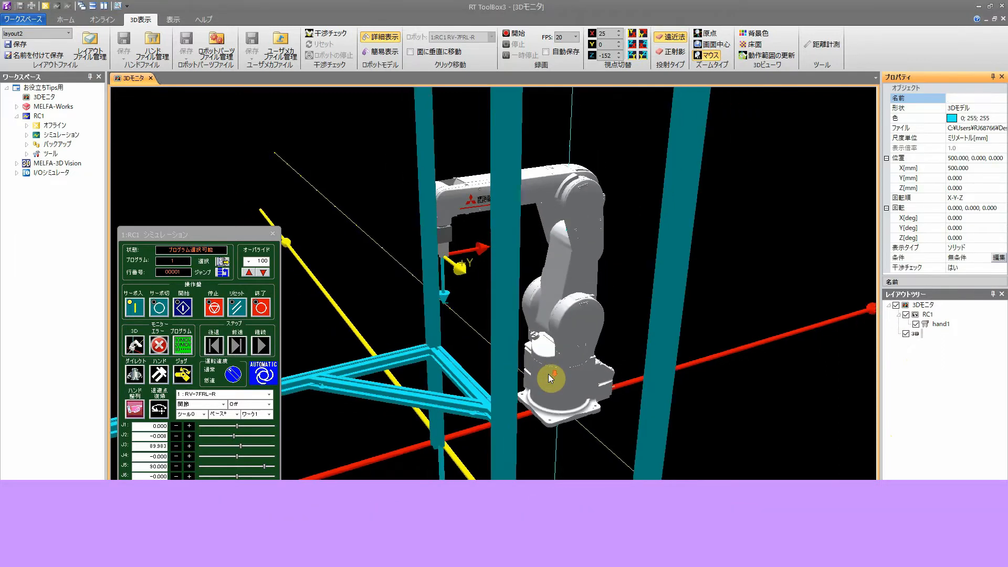
pyautogui.scroll(-5, 548, 374)
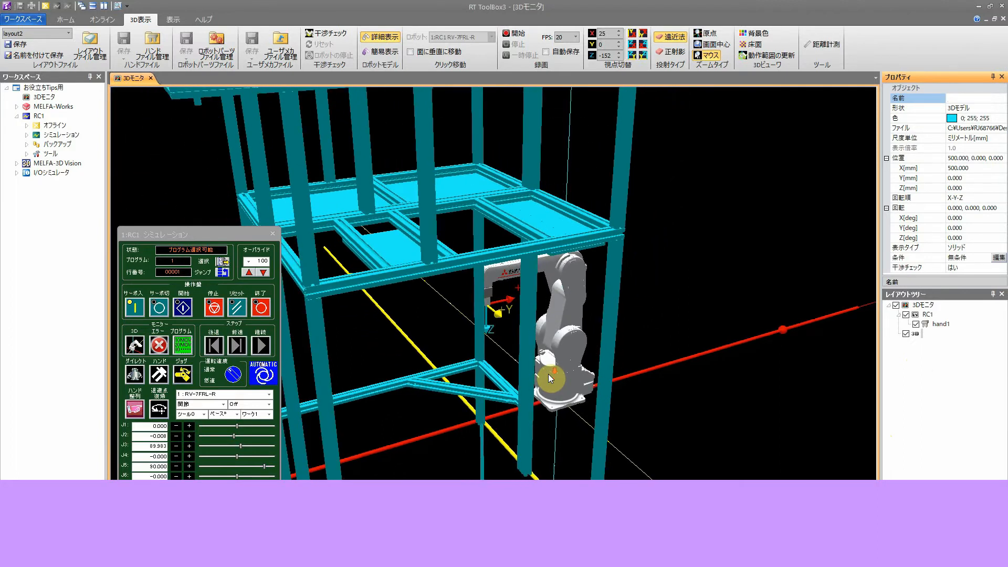
pyautogui.scroll(-3, 549, 378)
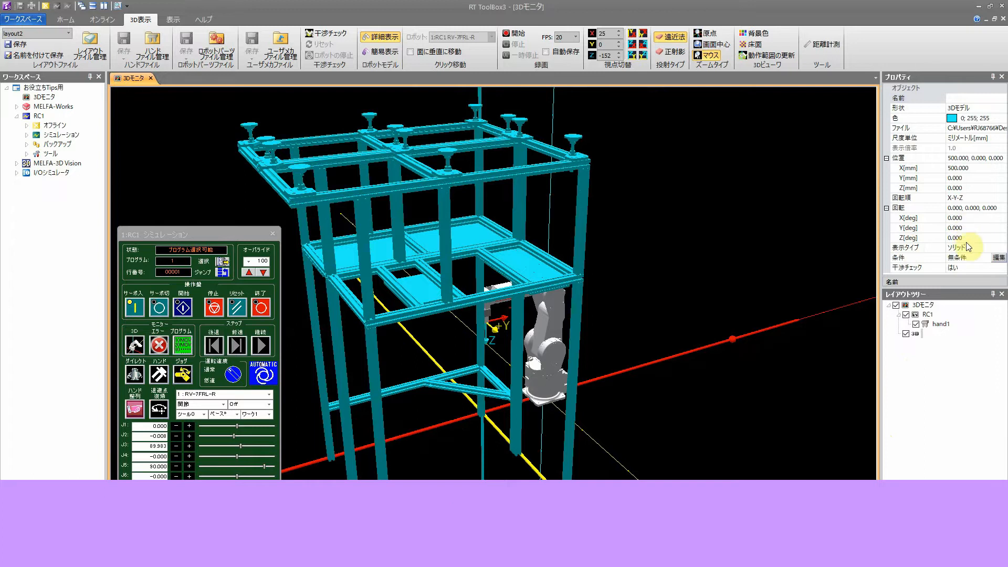
pyautogui.click(967, 229)
pyautogui.write('180')
pyautogui.press('Return')
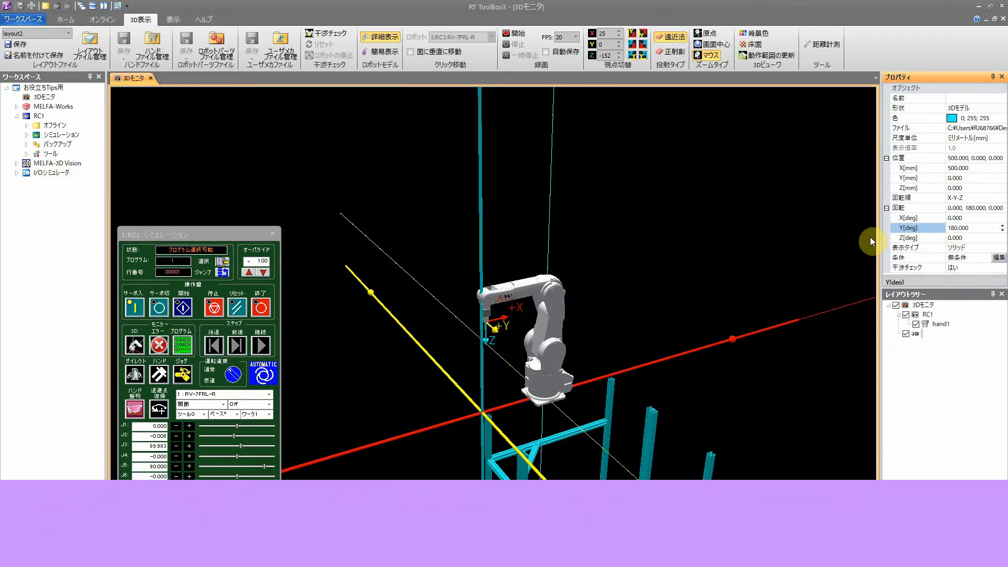
# Raise the equipment frame by setting its Z position to 1400 mm
pyautogui.moveTo(677, 353); pyautogui.dragTo(673, 332)
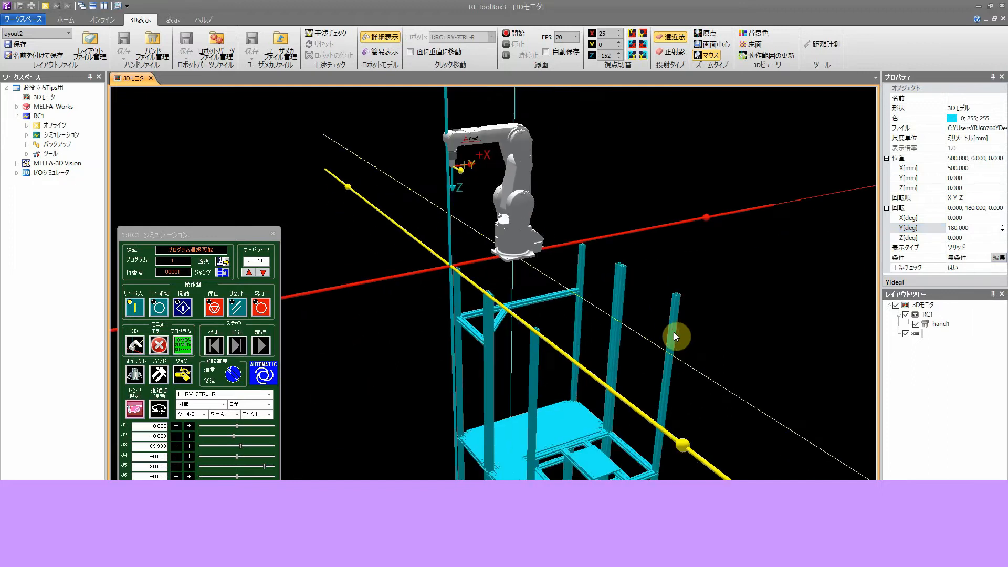
pyautogui.click(971, 190)
pyautogui.click(917, 191)
pyautogui.write('1400')
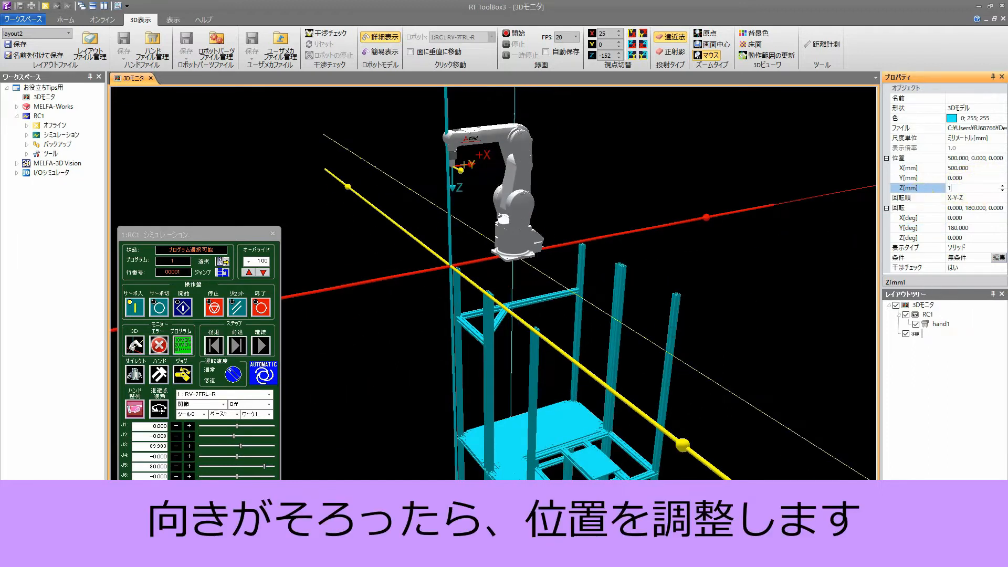
pyautogui.press('Return')
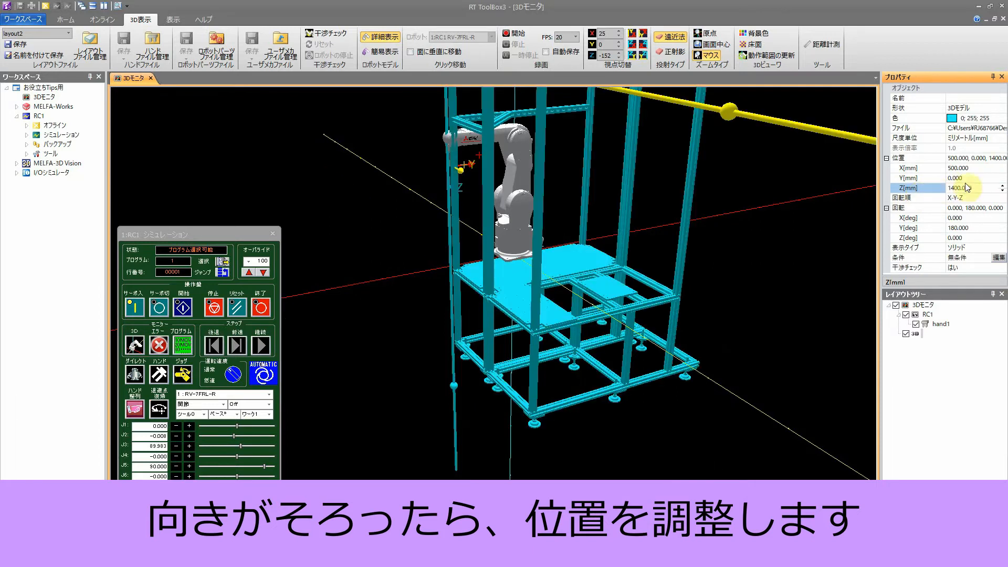
# Move the equipment frame under the robot by setting its position to X 745 mm and Y -800 mm
pyautogui.click(899, 168)
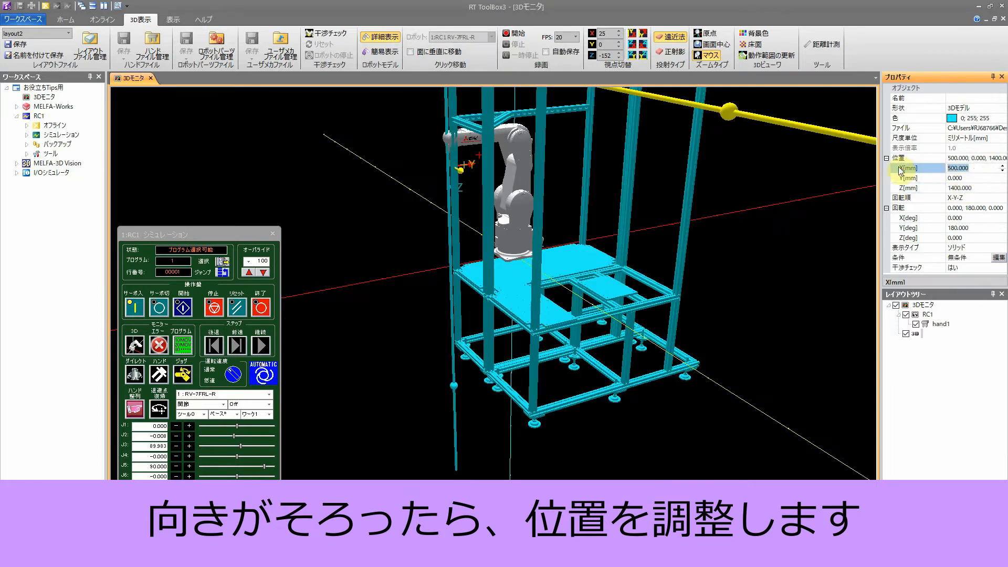
pyautogui.write('745')
pyautogui.press('Return')
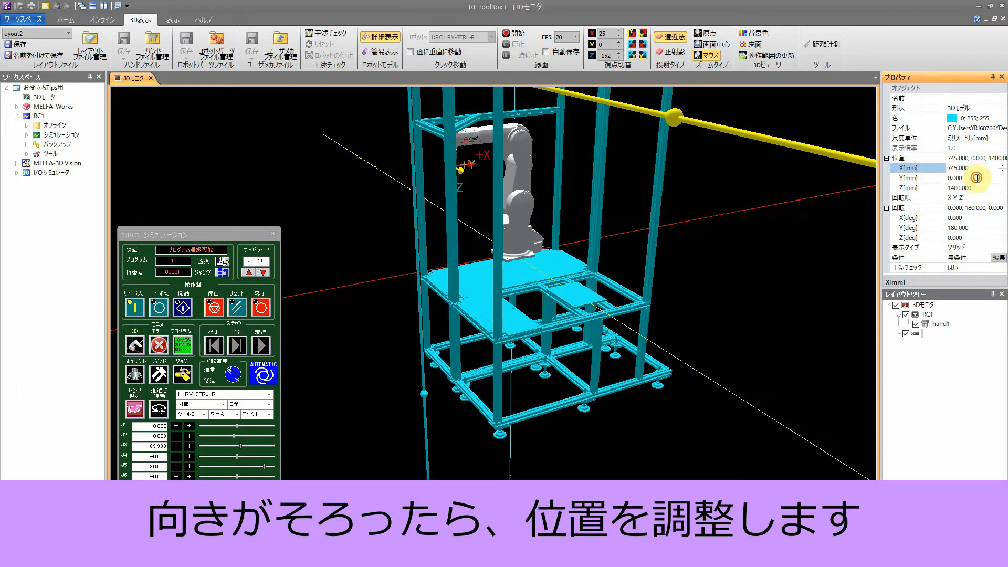
pyautogui.click(916, 181)
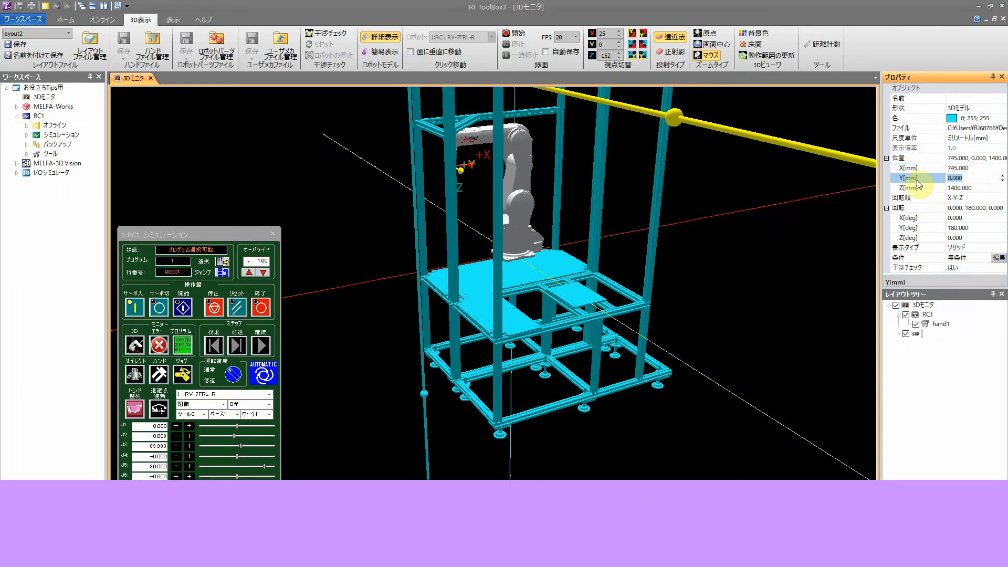
pyautogui.write('-800')
pyautogui.press('Return')
# Fine-tune the equipment frame's Y position to -817.5 mm so its mounting holes line up with the robot base holes
pyautogui.scroll(5, 524, 248)
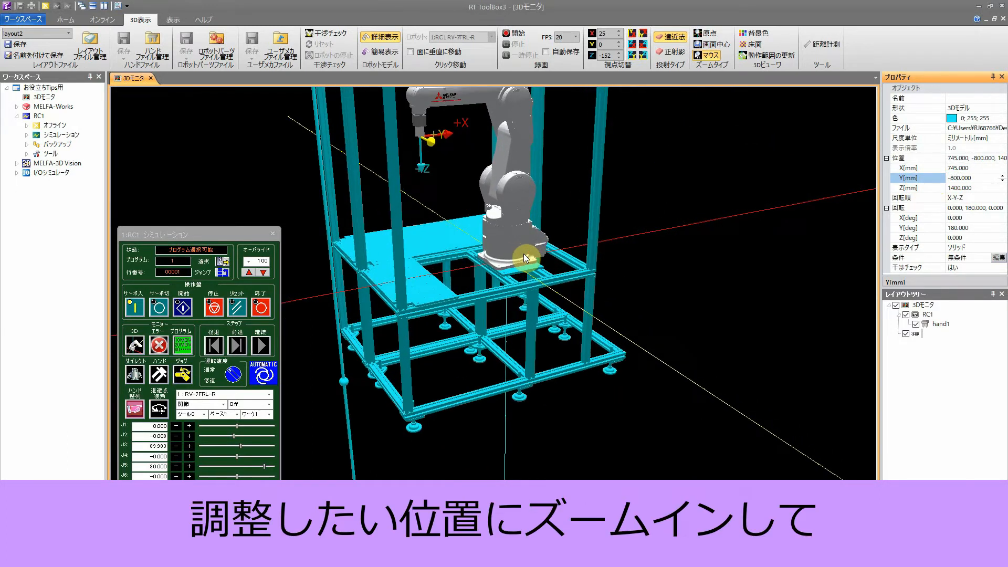
pyautogui.scroll(5, 523, 254)
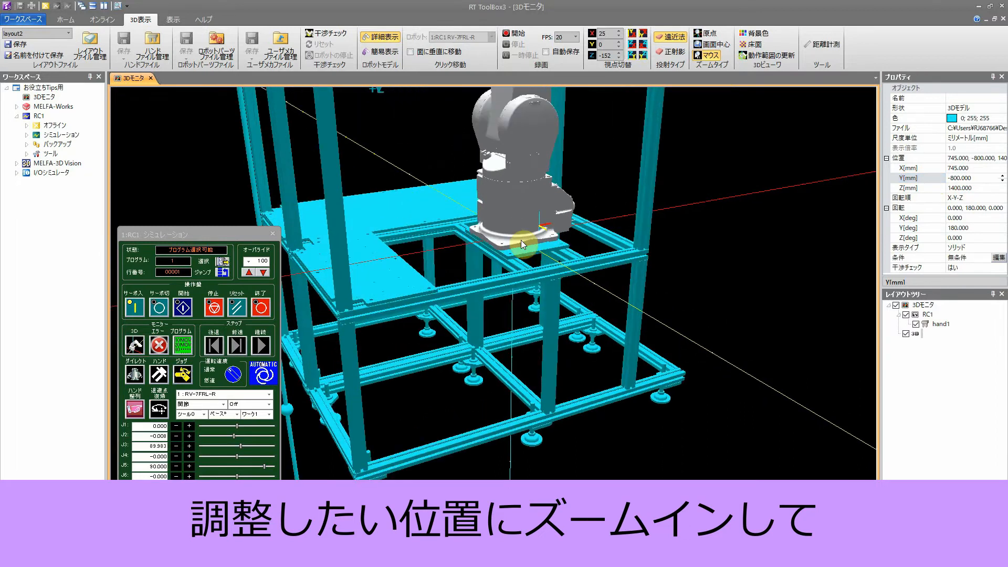
pyautogui.scroll(2, 521, 231)
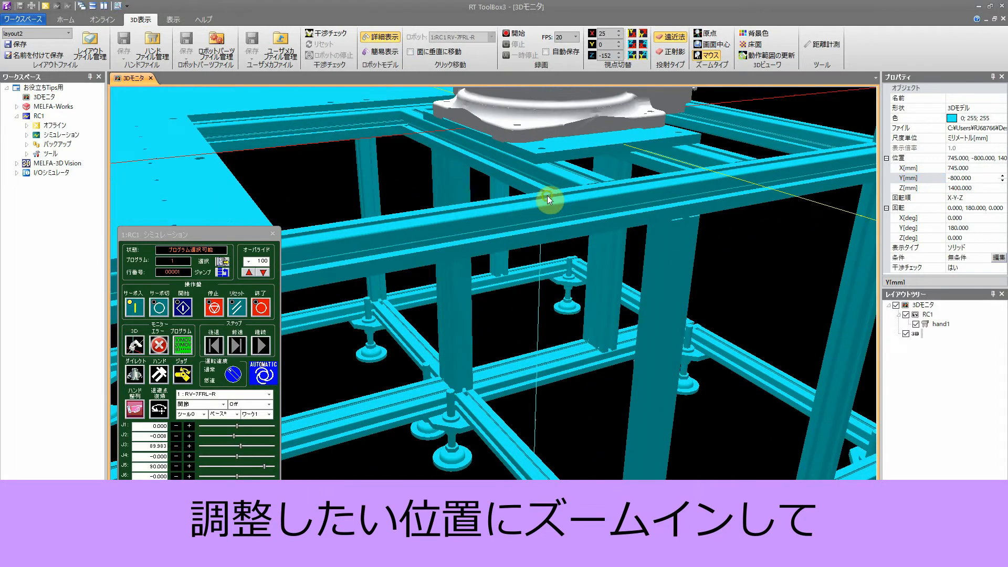
pyautogui.moveTo(546, 196); pyautogui.dragTo(530, 289)
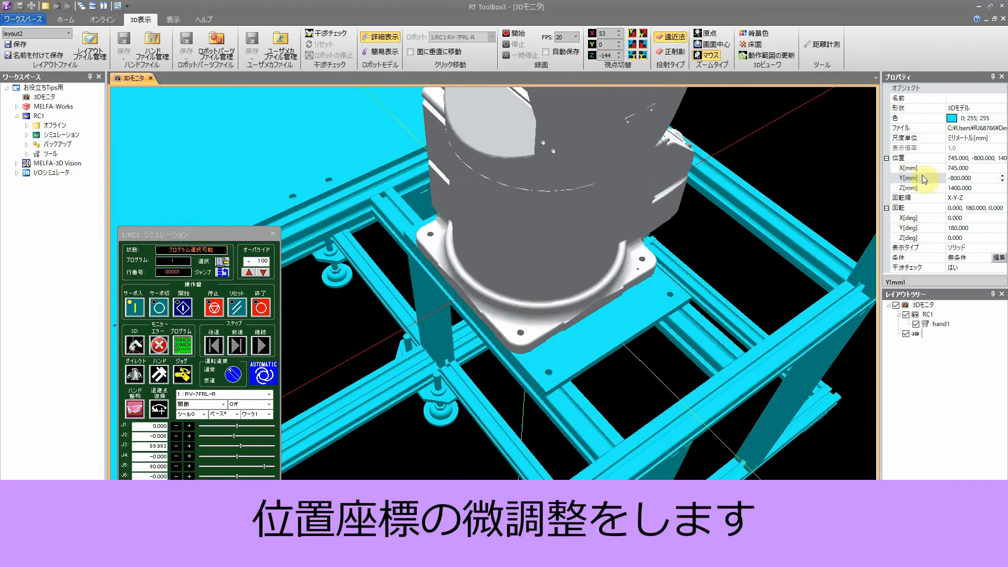
pyautogui.click(1003, 180)
pyautogui.click(1003, 180)
pyautogui.click(1003, 181)
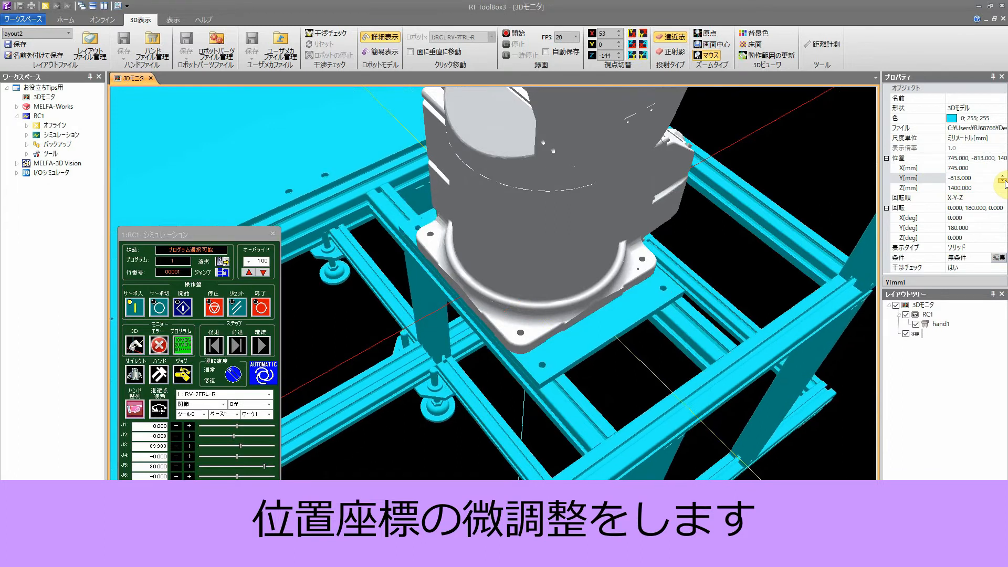
pyautogui.click(1002, 175)
pyautogui.scroll(5, 525, 341)
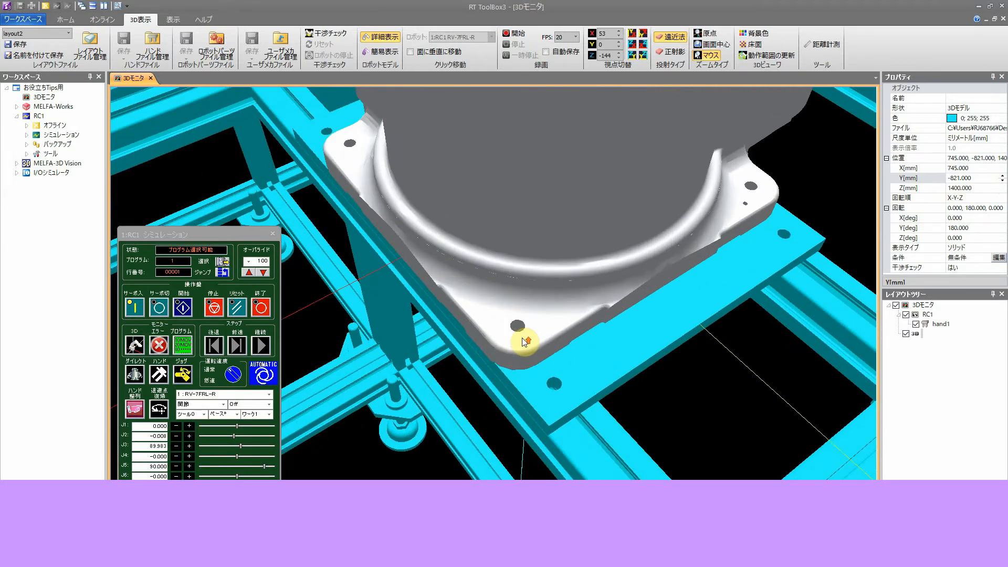
pyautogui.moveTo(522, 337); pyautogui.dragTo(522, 359)
pyautogui.click(1003, 176)
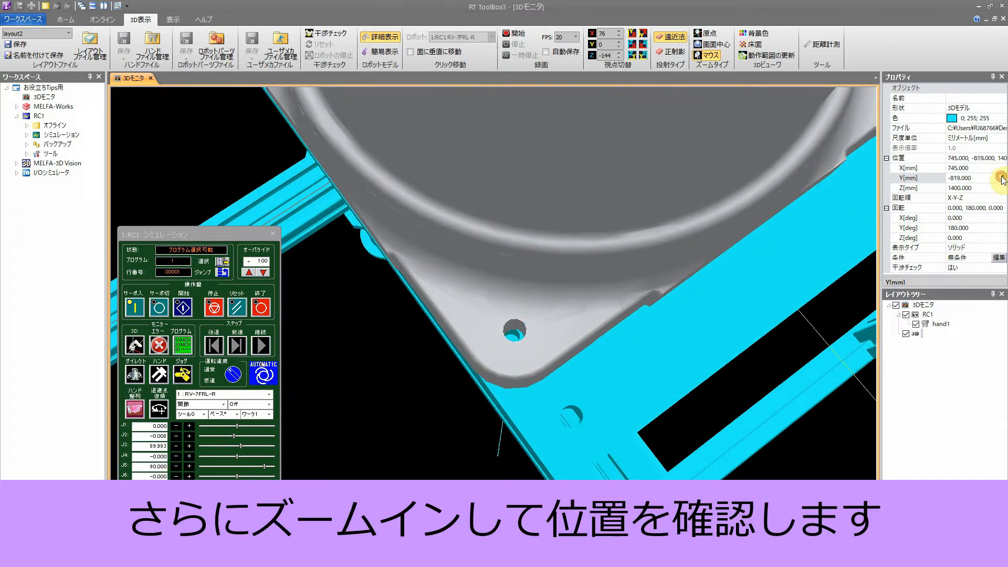
pyautogui.click(954, 179)
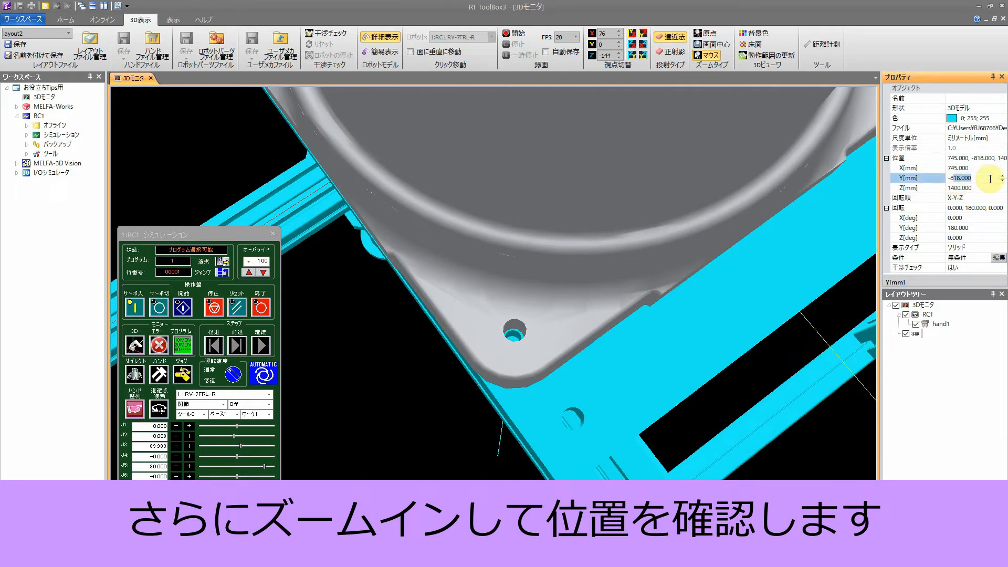
pyautogui.write('-817.5')
pyautogui.press('Return')
# Examine how the robot base holes line up with the frame's mounting holes, from close up to the whole robot
pyautogui.scroll(2, 520, 352)
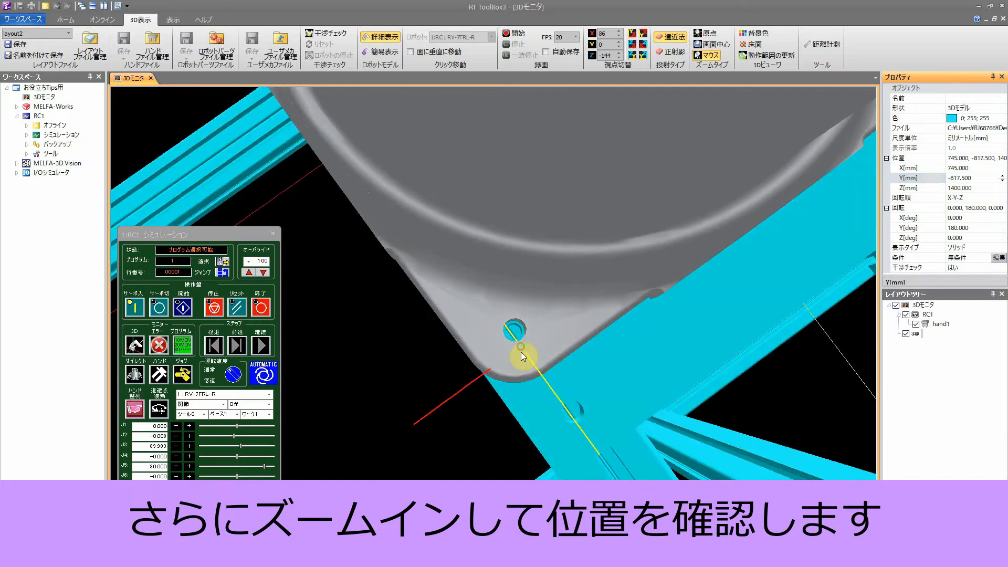
pyautogui.scroll(2, 520, 352)
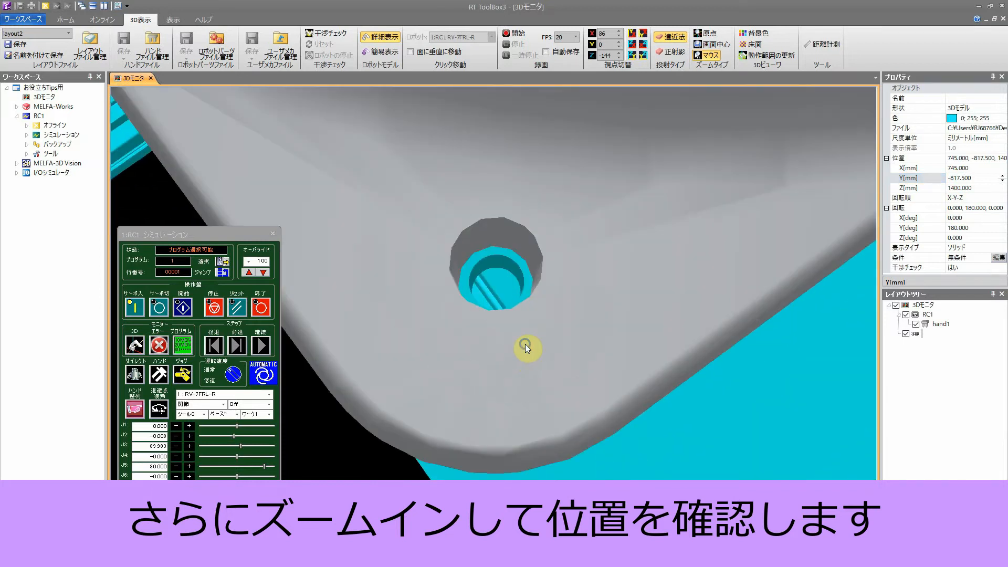
pyautogui.scroll(3, 525, 346)
pyautogui.moveTo(525, 366); pyautogui.dragTo(525, 367, button='right')
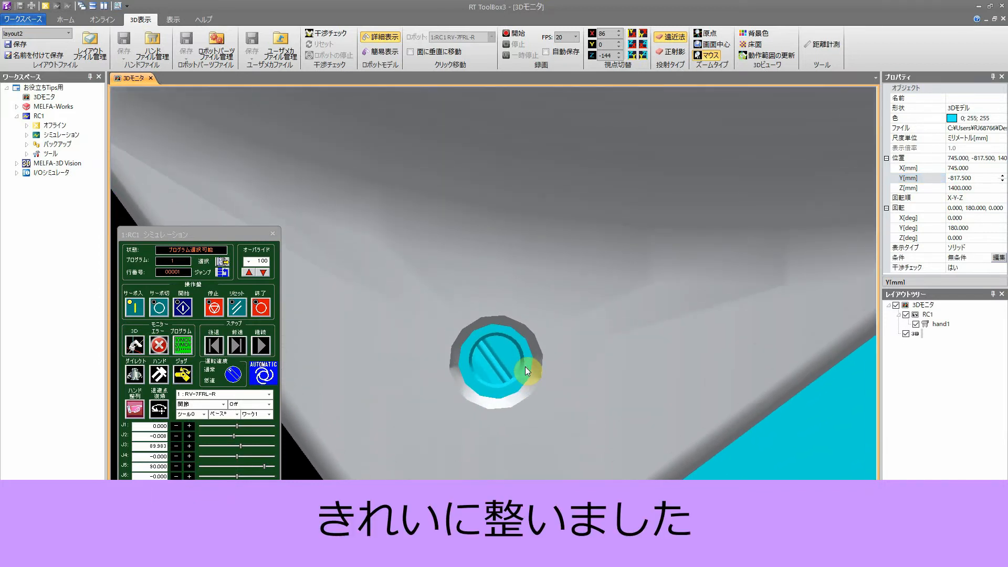
pyautogui.scroll(-5, 525, 366)
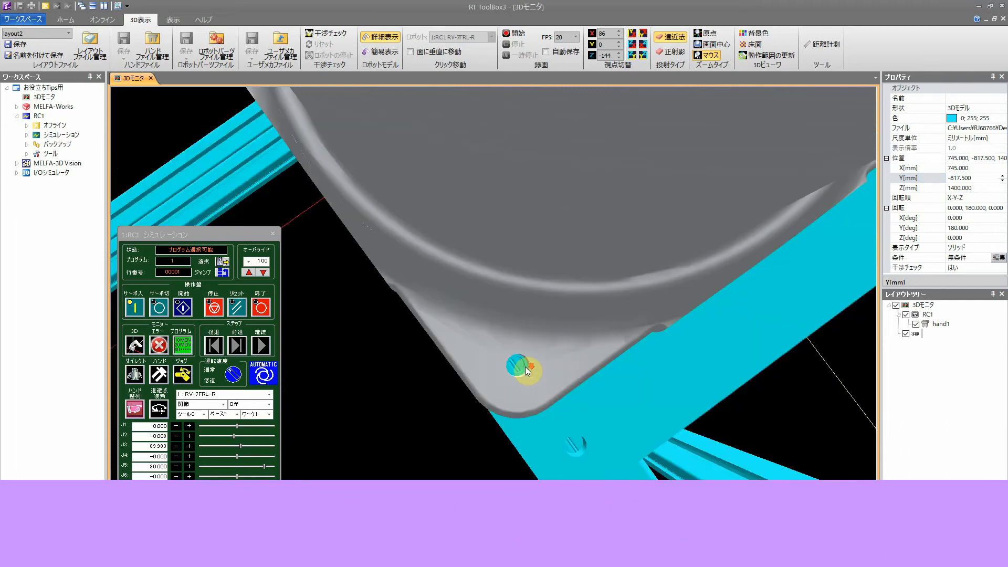
pyautogui.moveTo(562, 369); pyautogui.dragTo(565, 352)
pyautogui.scroll(-4, 565, 353)
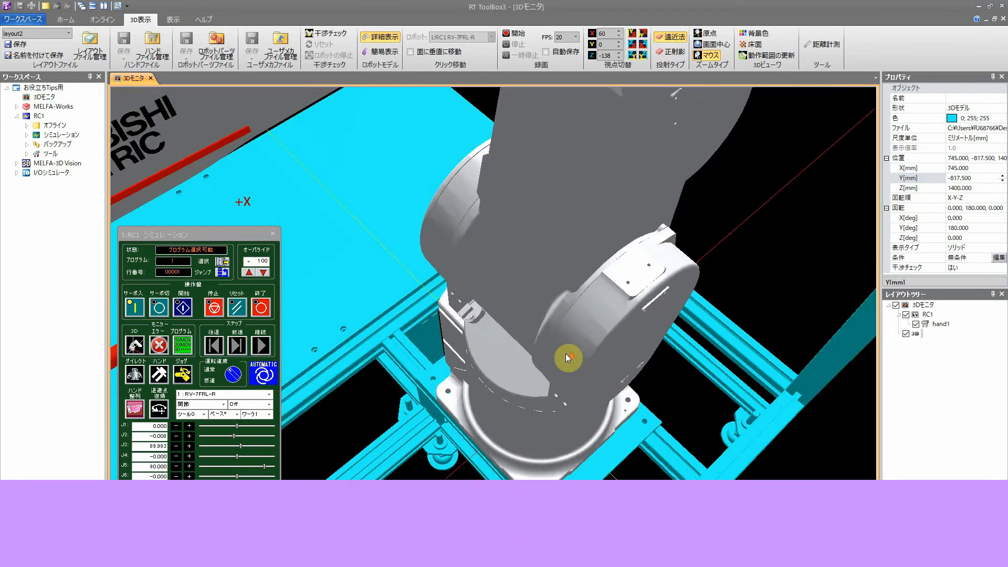
pyautogui.moveTo(568, 352); pyautogui.dragTo(575, 382, button='right')
pyautogui.scroll(-5, 580, 367)
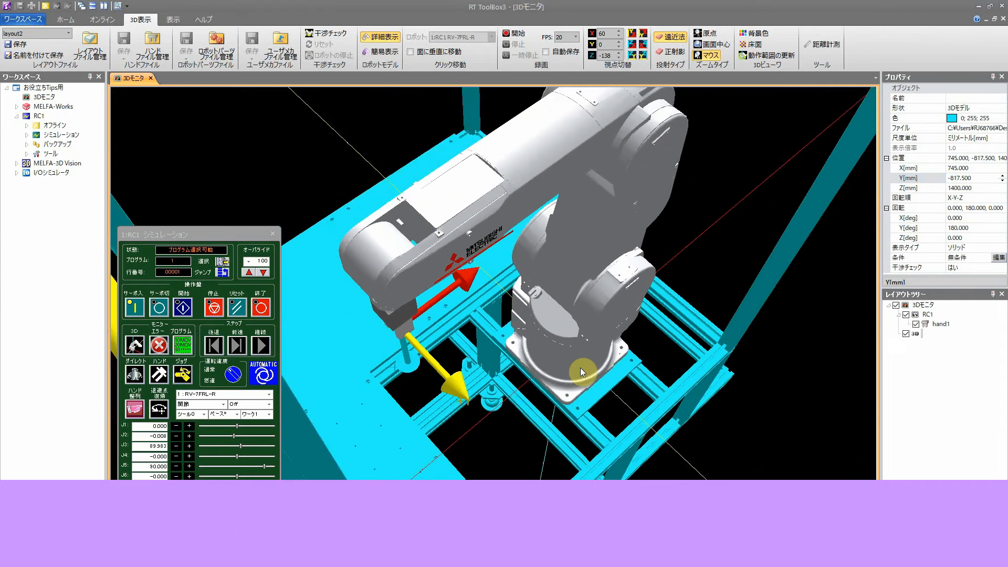
pyautogui.moveTo(579, 358)
pyautogui.mouseDown()
pyautogui.moveTo(577, 339)
pyautogui.moveTo(573, 350)
pyautogui.mouseUp()
pyautogui.scroll(-5, 573, 349)
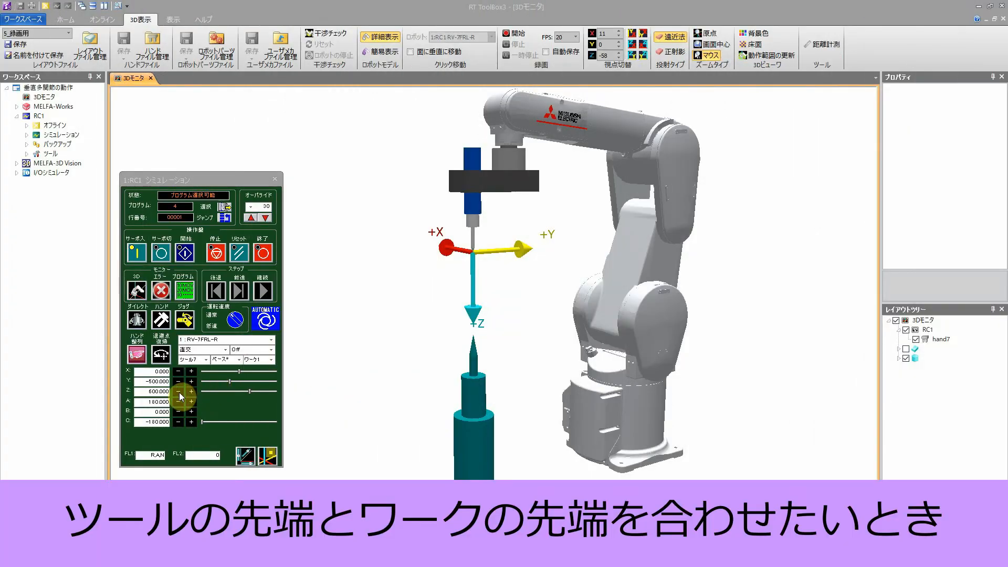
# Jog the robot down in Z to about 385.8 mm, bringing the tool tip to the workpiece tip
pyautogui.click(178, 391)
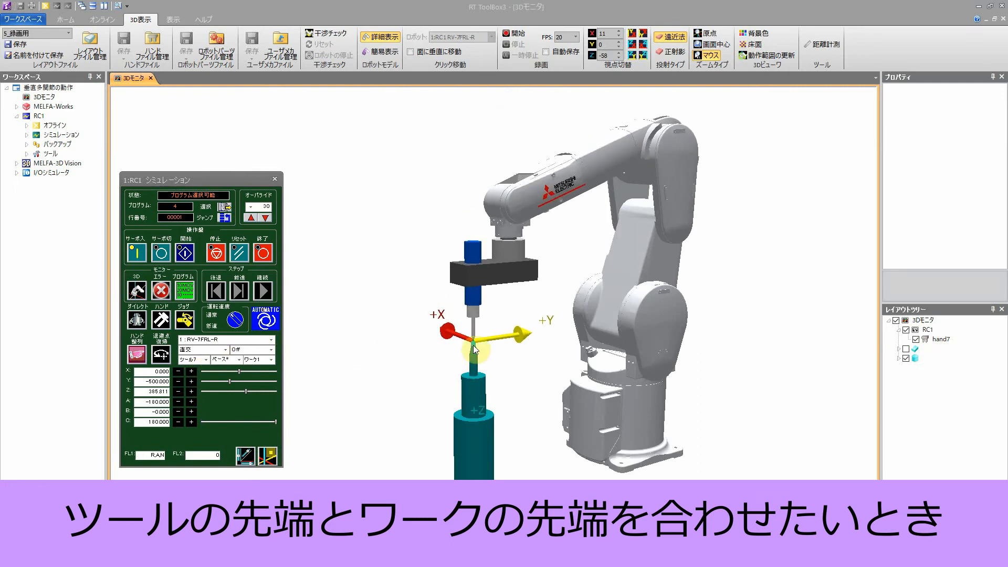
pyautogui.scroll(5, 473, 345)
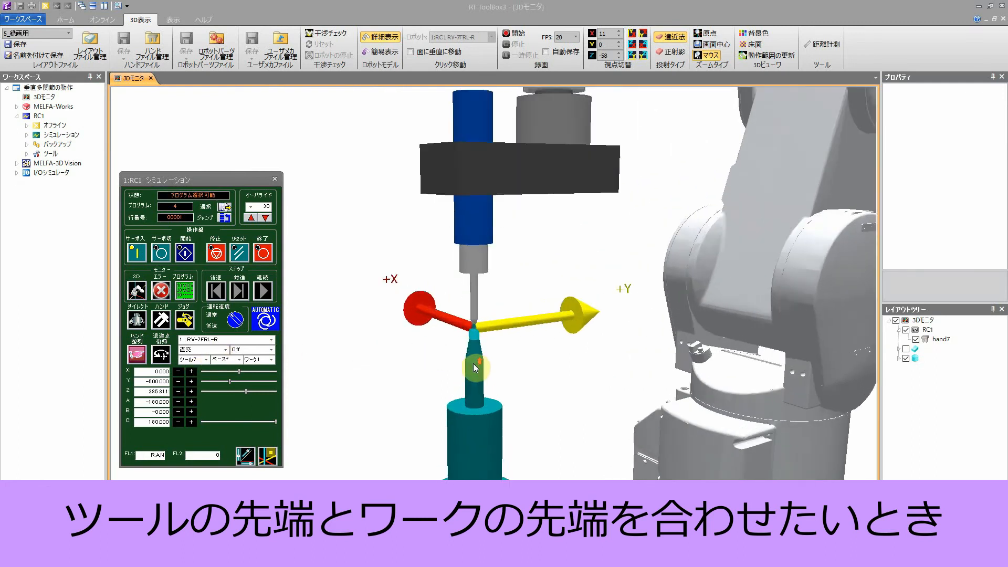
pyautogui.scroll(5, 473, 363)
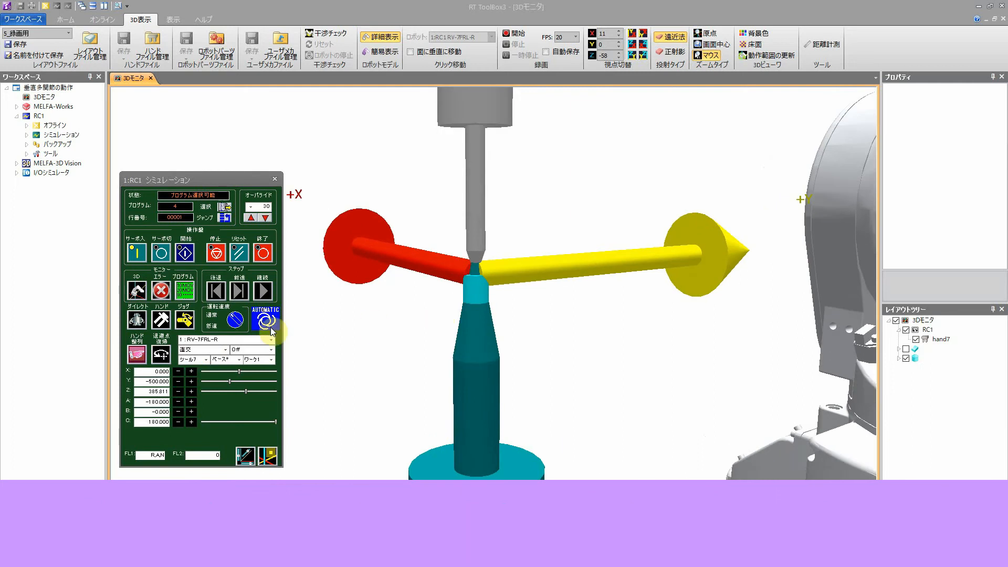
# Set the override to 3 and jog the tool up in Z to about 399.6 mm, near the workpiece tip
pyautogui.click(252, 206)
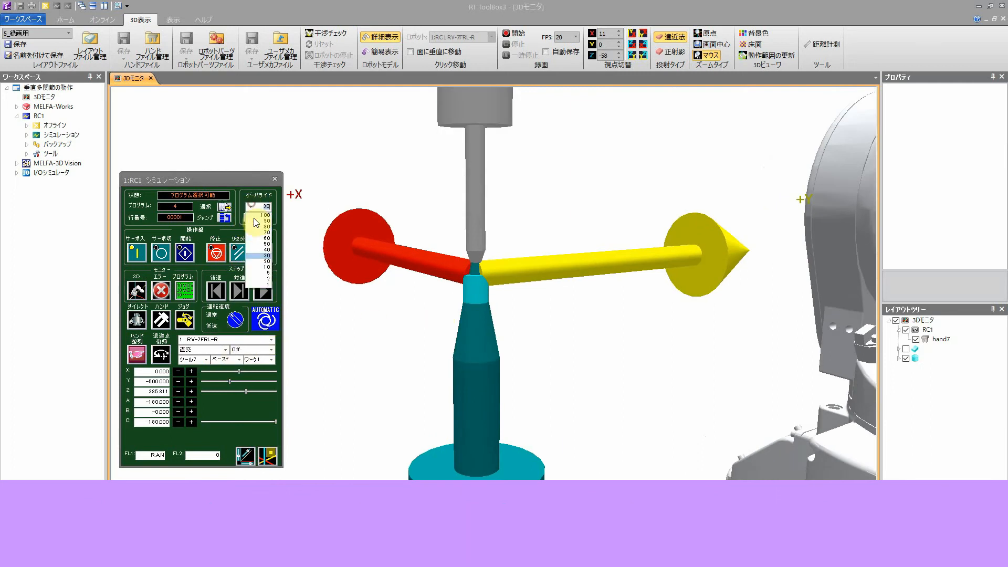
pyautogui.click(263, 280)
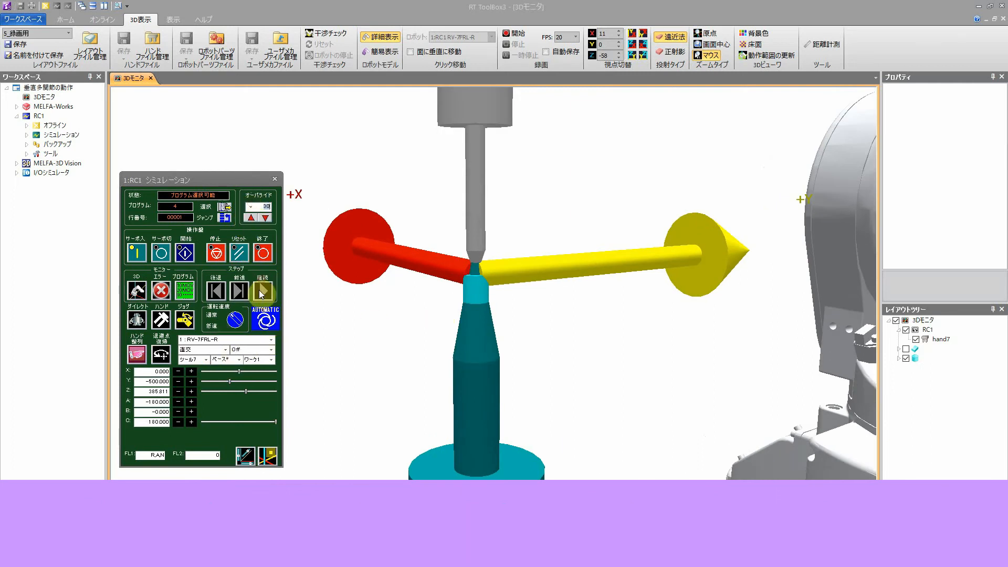
pyautogui.click(187, 392)
pyautogui.moveTo(188, 392); pyautogui.dragTo(188, 391)
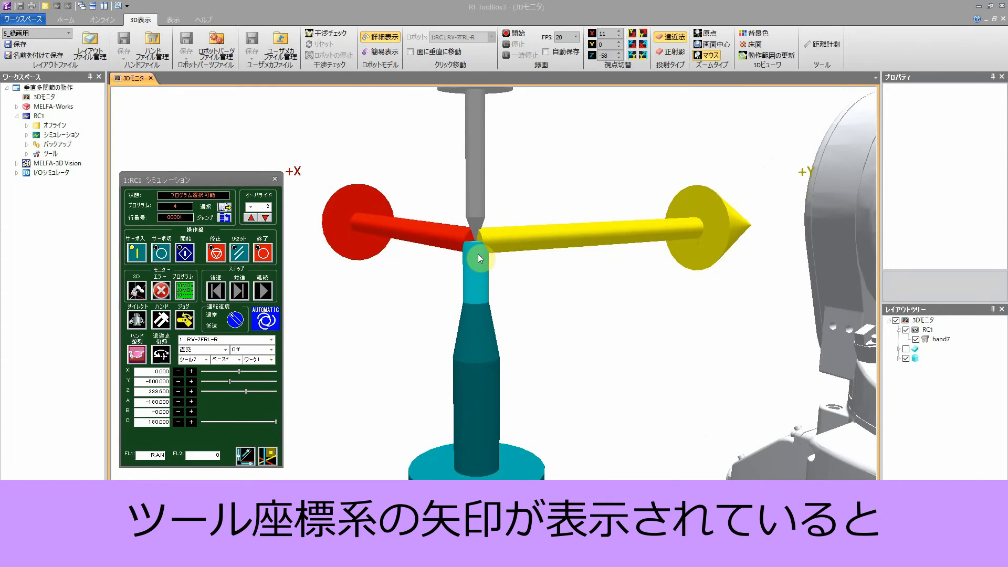
pyautogui.scroll(3, 478, 257)
pyautogui.moveTo(477, 242); pyautogui.dragTo(490, 244)
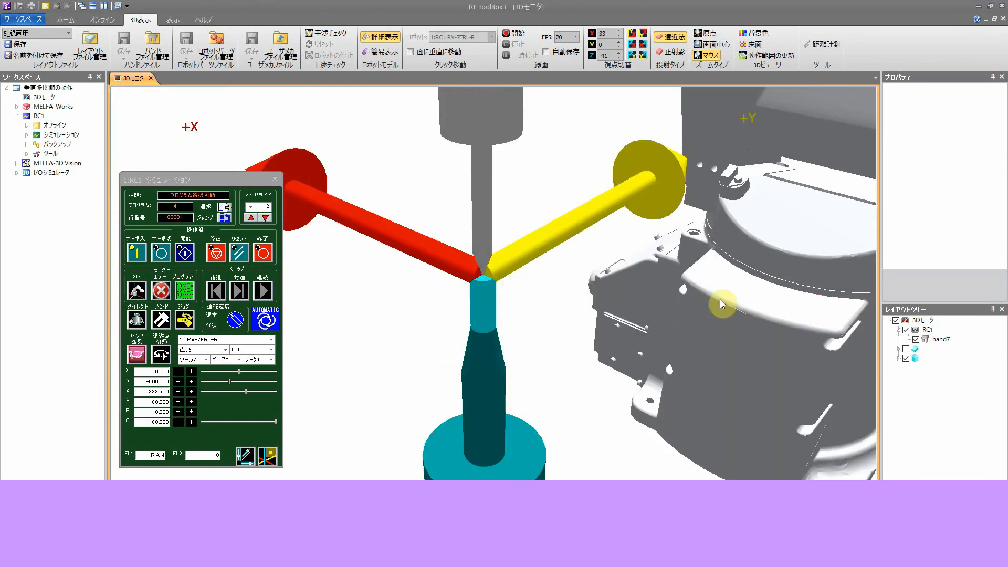
# Hide the tool coordinate arrows of robot RC1 by setting ツール座標系の表示 in its robot model properties to いいえ
pyautogui.click(927, 329)
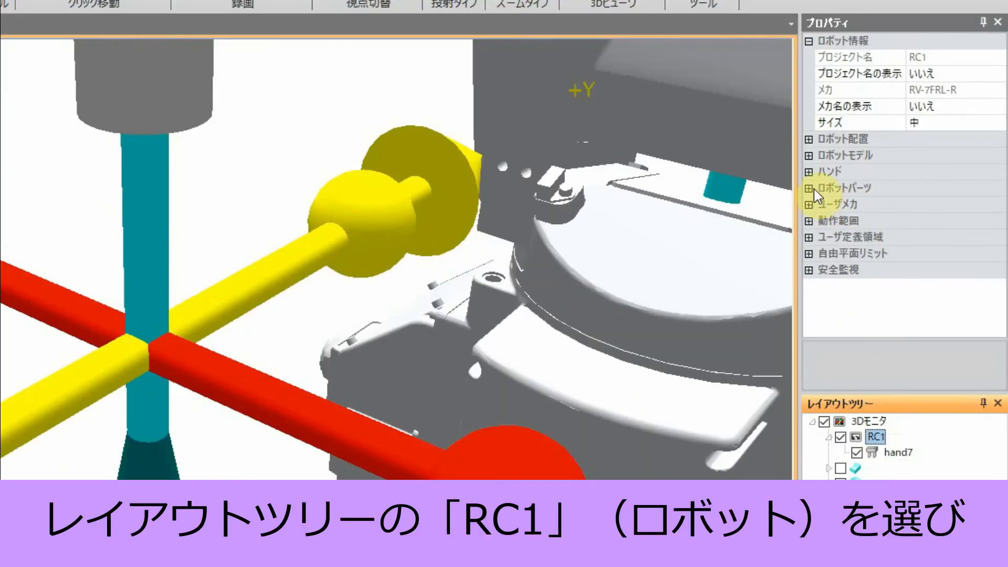
pyautogui.click(809, 156)
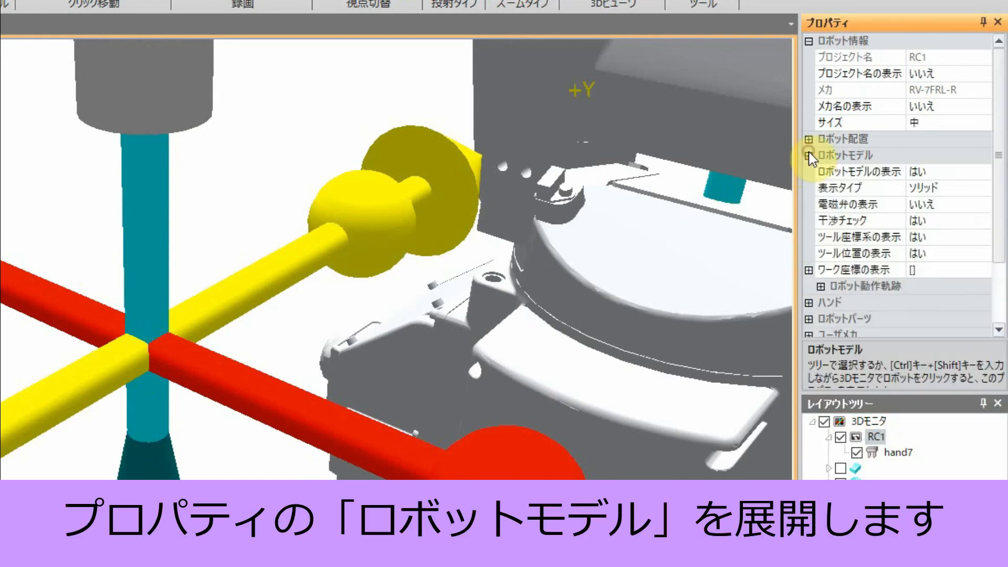
pyautogui.click(981, 240)
pyautogui.click(983, 237)
pyautogui.click(965, 272)
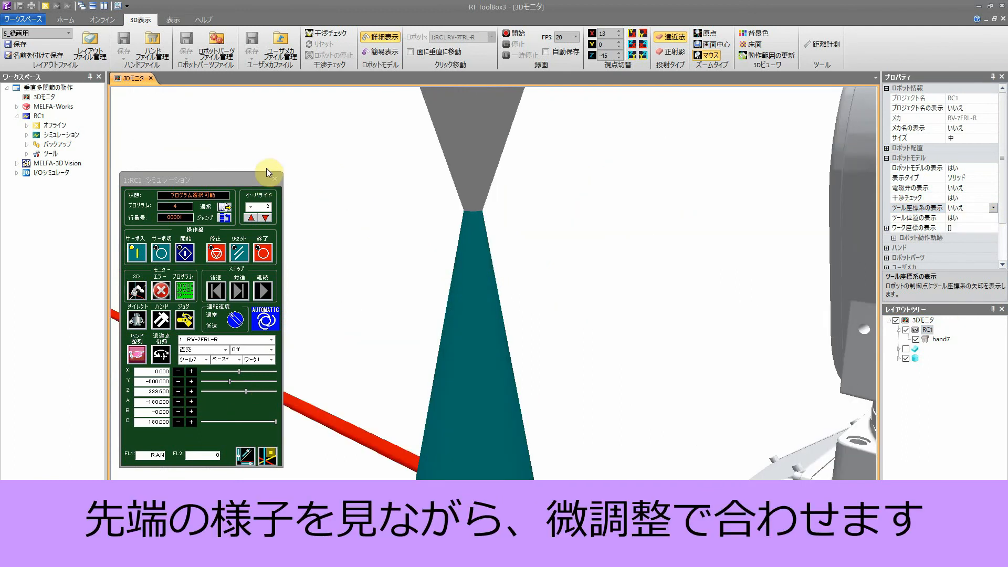
# Set the override to 1 and fine-jog Z to about 399.89 mm so the tool tip meets the workpiece tip
pyautogui.click(257, 207)
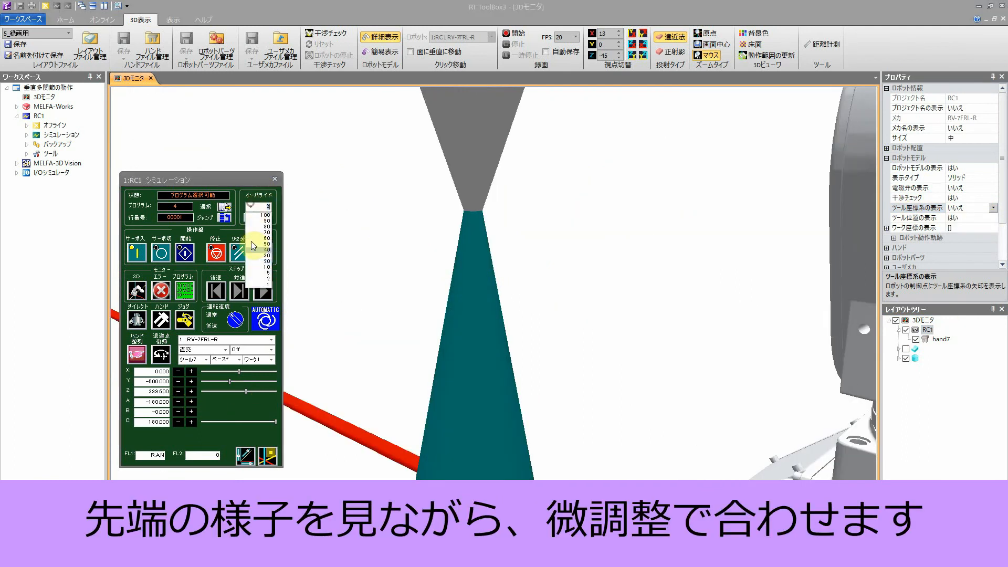
pyautogui.click(254, 285)
pyautogui.click(191, 392)
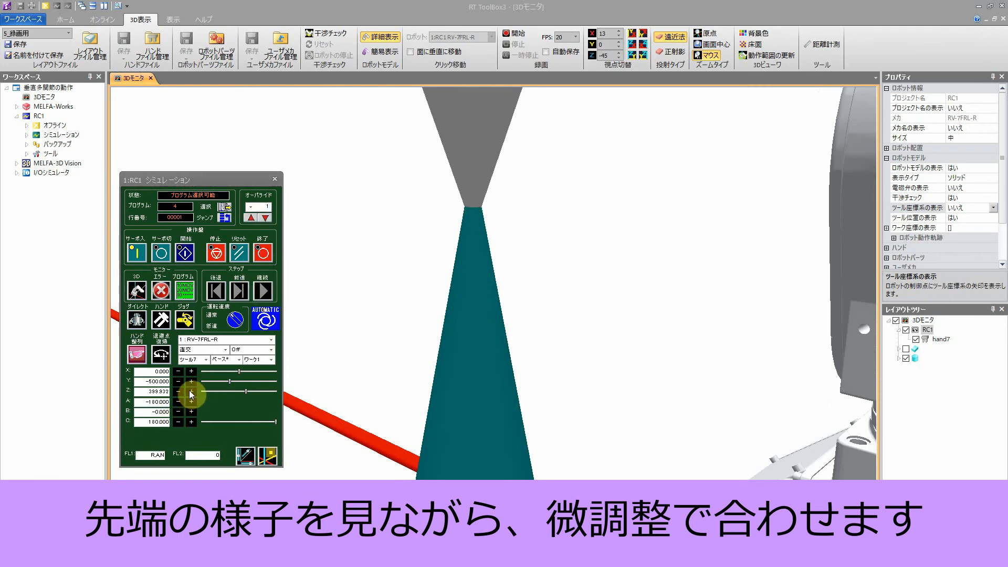
pyautogui.click(191, 391)
pyautogui.click(180, 392)
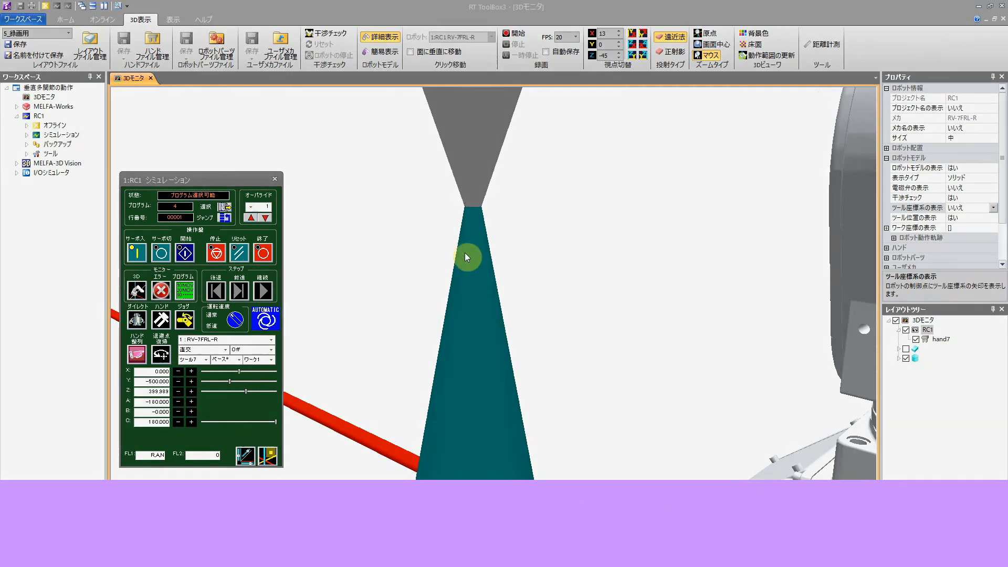